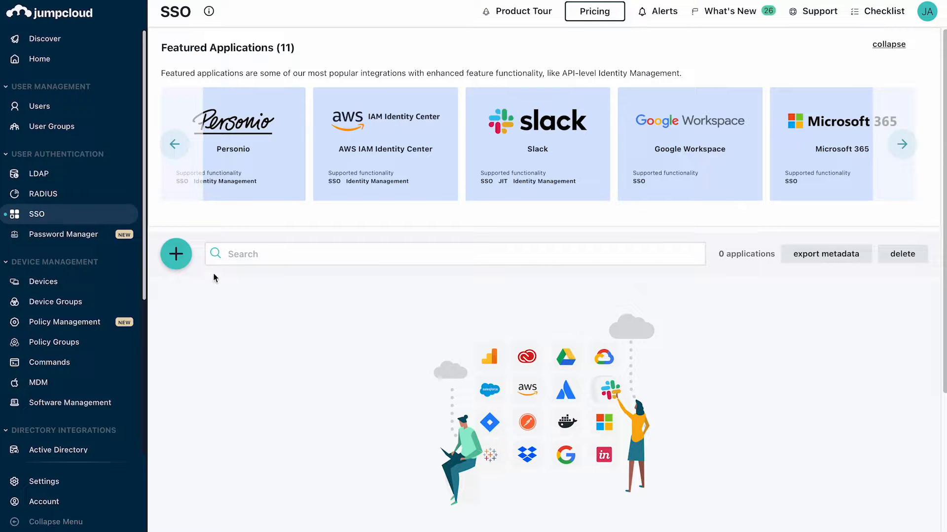
# Start a new custom OIDC application with the display label Cloudflare OIDC and the Logo display option.
pyautogui.click(177, 254)
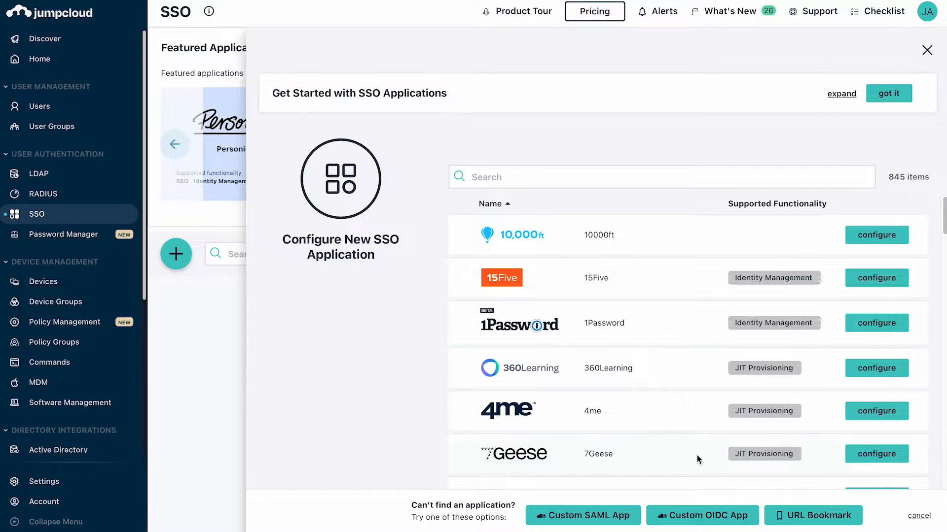
pyautogui.click(702, 521)
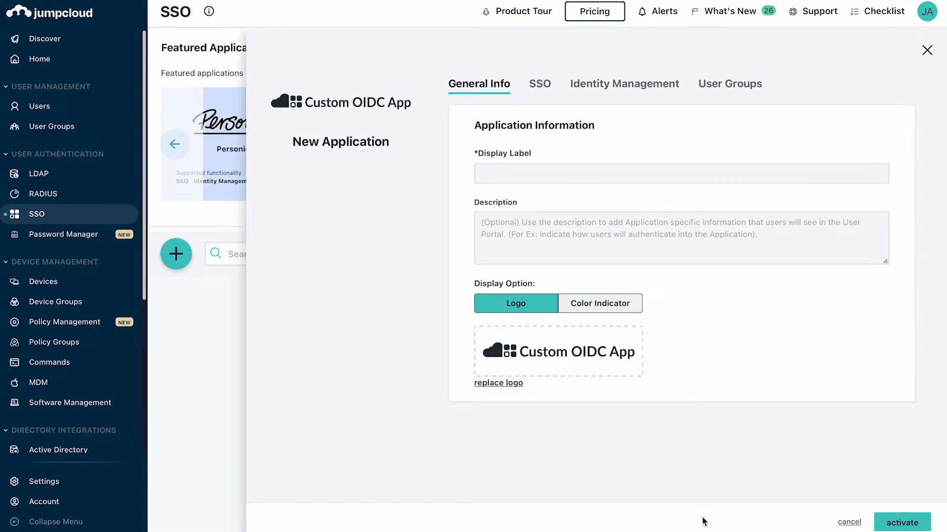
pyautogui.click(560, 173)
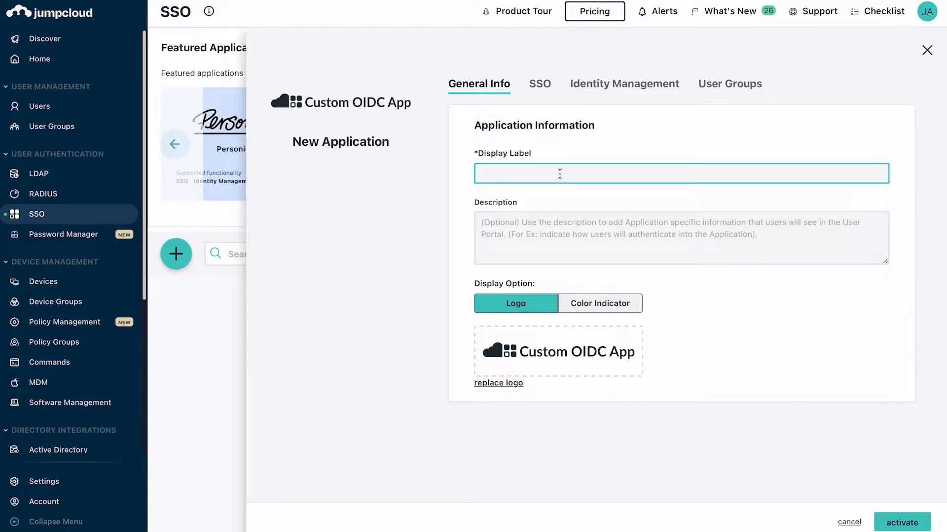
pyautogui.write('Cloudflare')
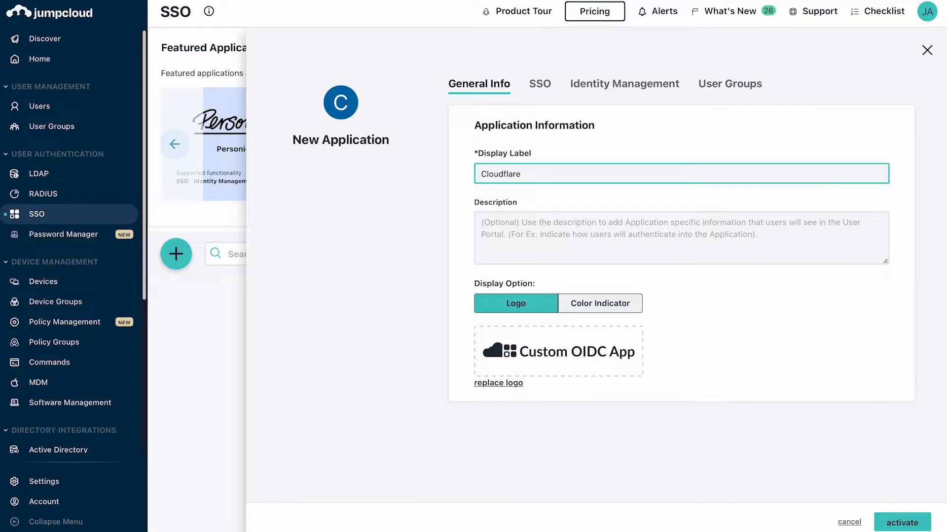
pyautogui.write(' OIDC')
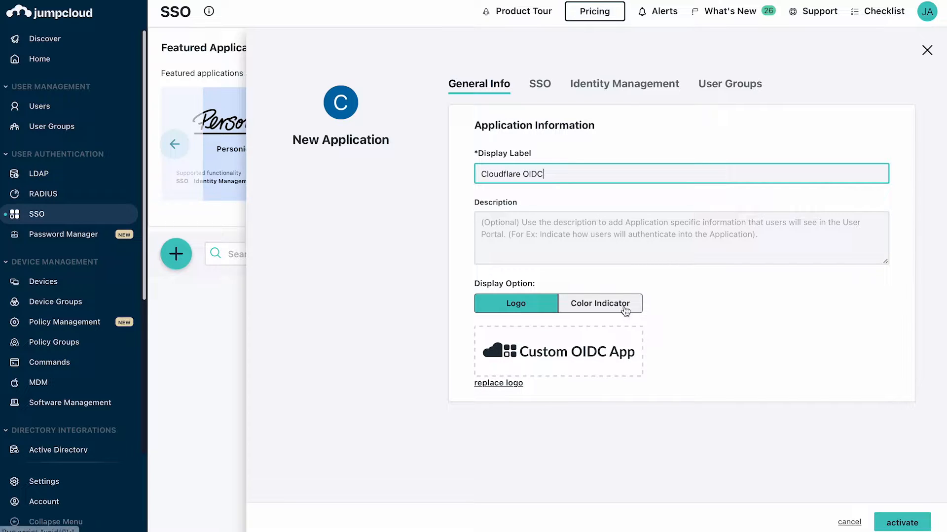
pyautogui.click(610, 309)
pyautogui.click(531, 306)
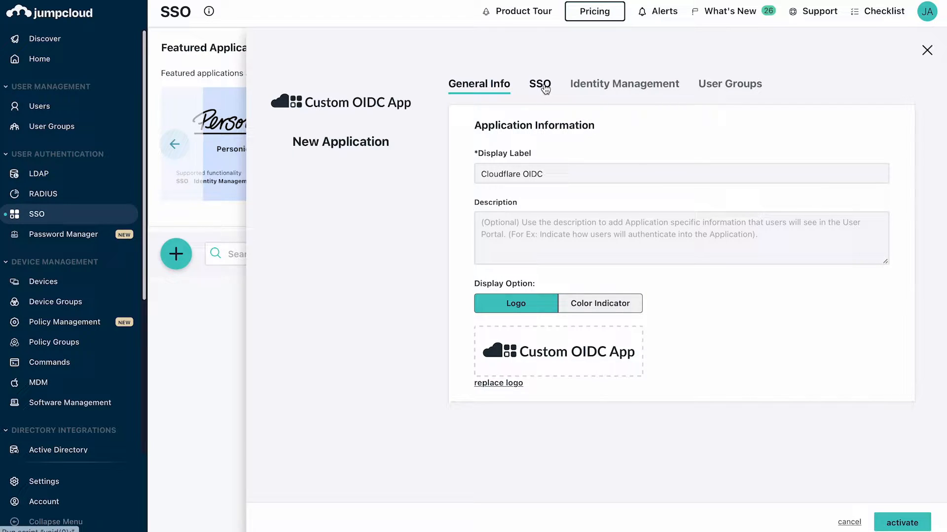
pyautogui.click(544, 89)
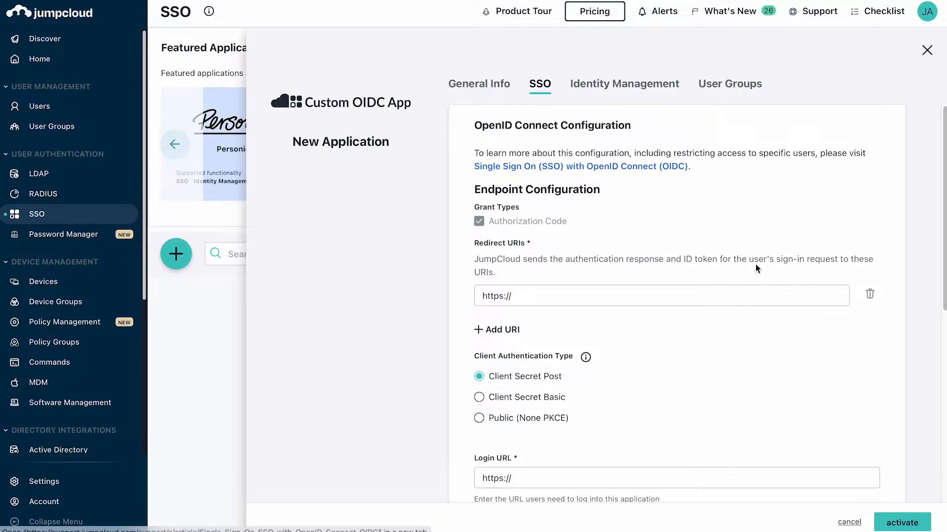
pyautogui.scroll(-1, 744, 347)
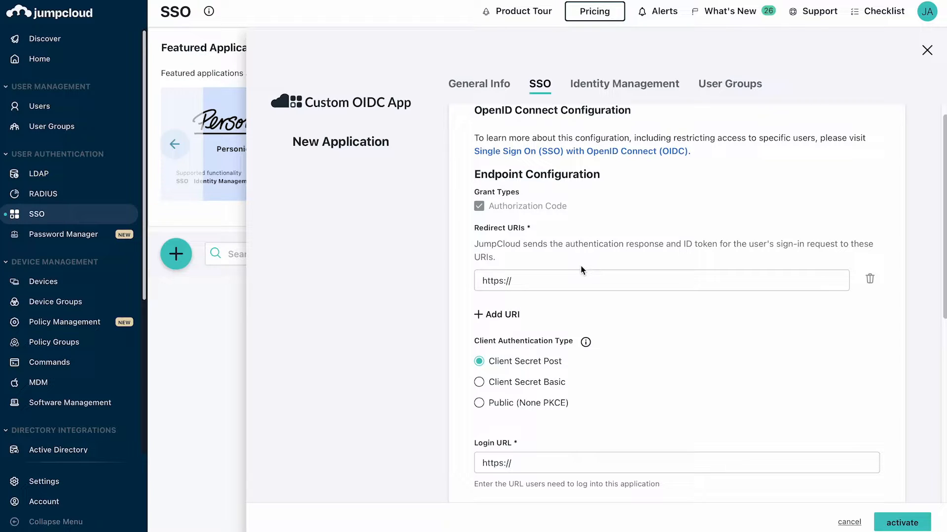
pyautogui.scroll(-1, 622, 310)
pyautogui.scroll(-1, 622, 311)
pyautogui.click(597, 235)
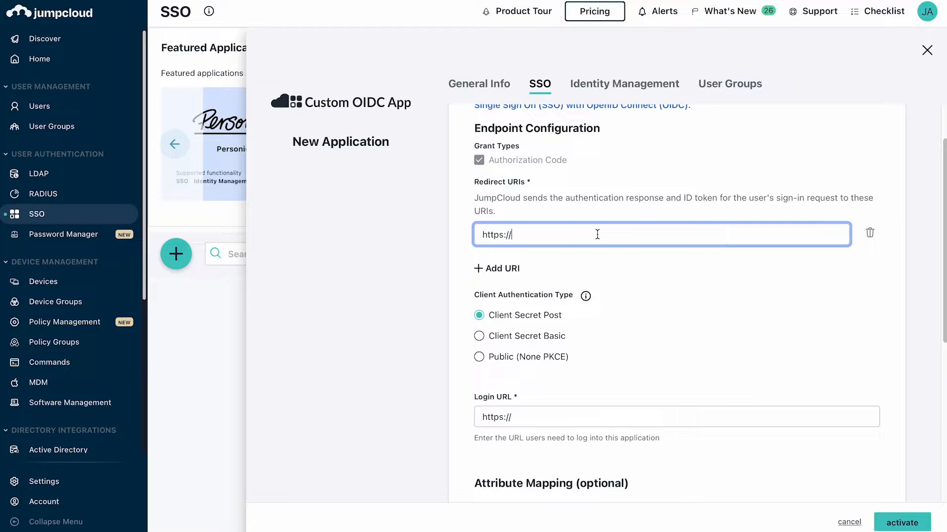
pyautogui.click(602, 420)
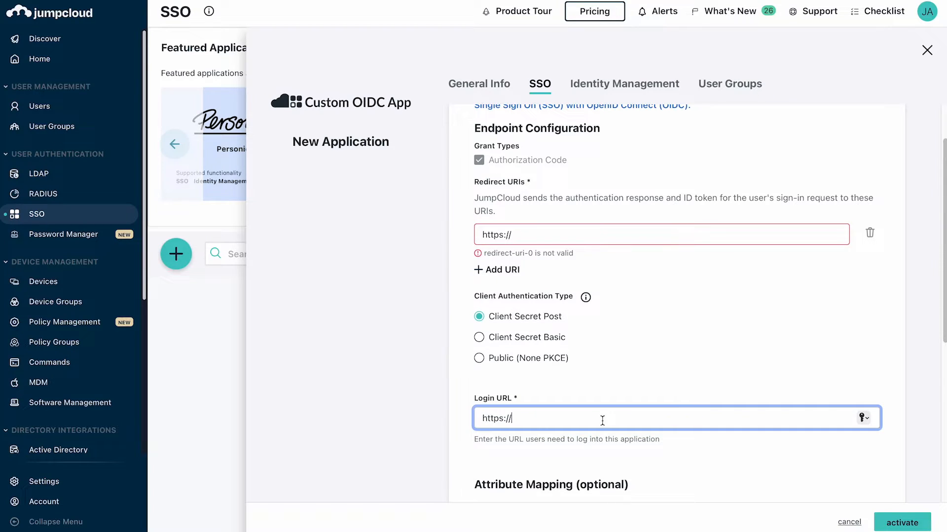
pyautogui.click(604, 237)
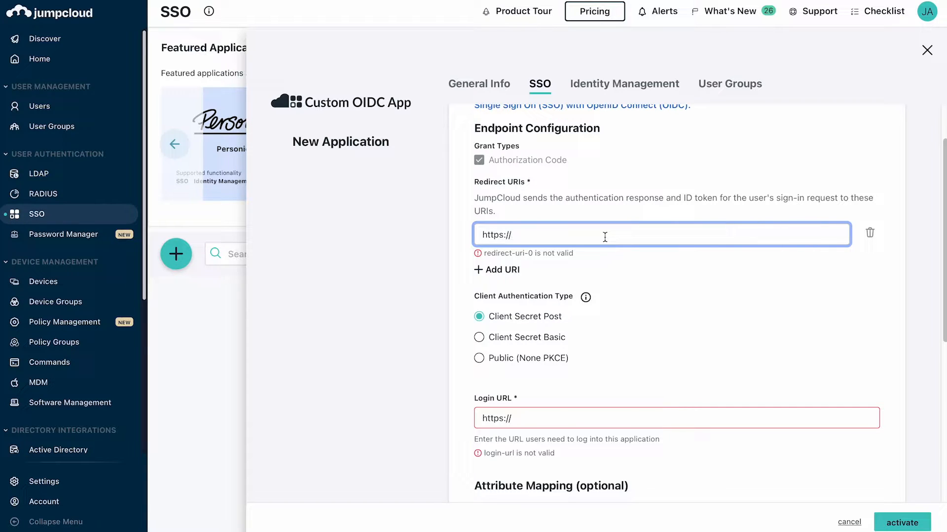
pyautogui.write('jum')
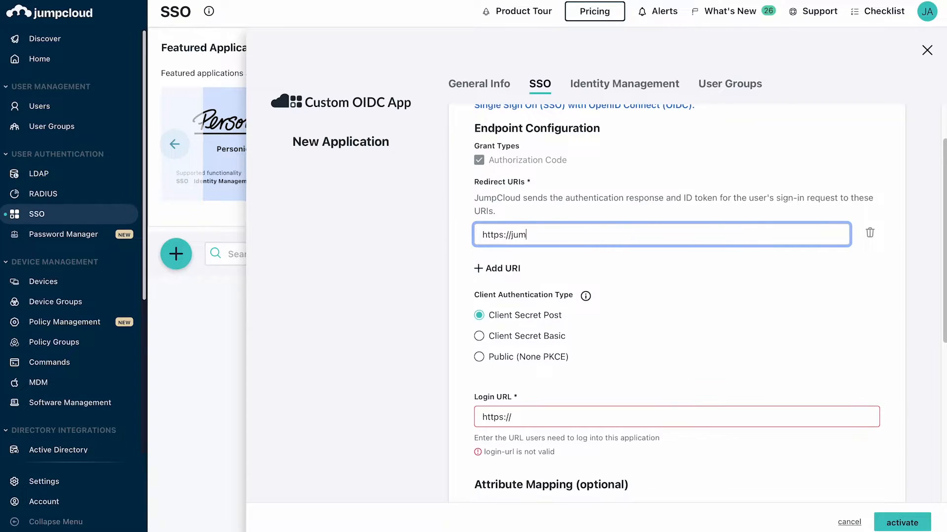
pyautogui.write('pcloud.com')
pyautogui.click(478, 337)
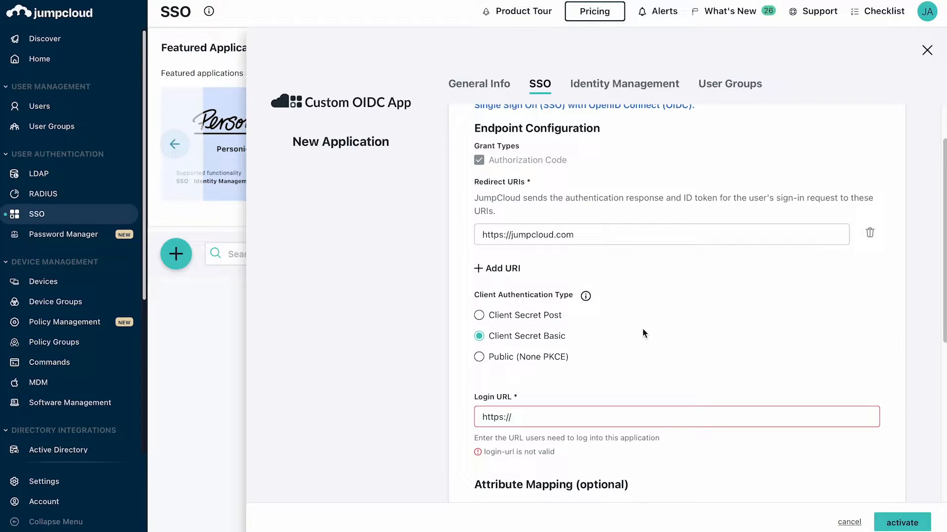
pyautogui.click(567, 418)
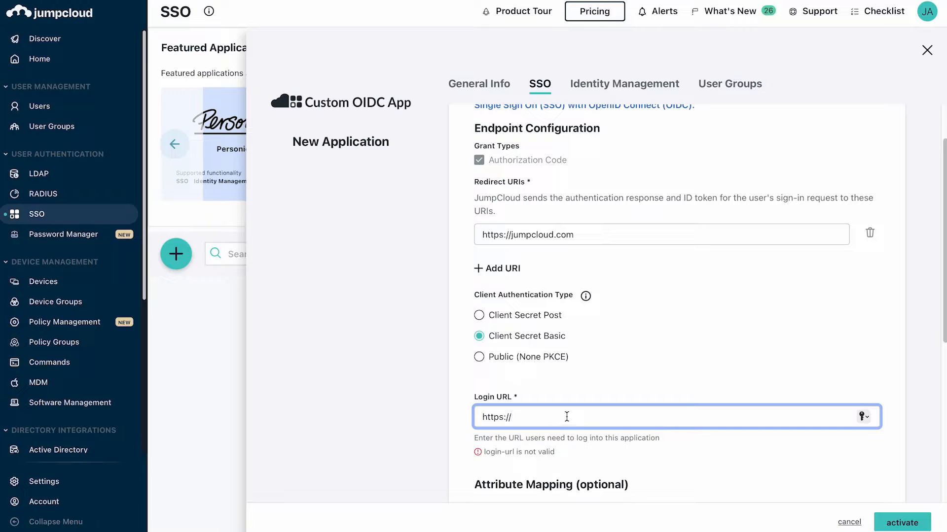
pyautogui.write('jumpcloud.com')
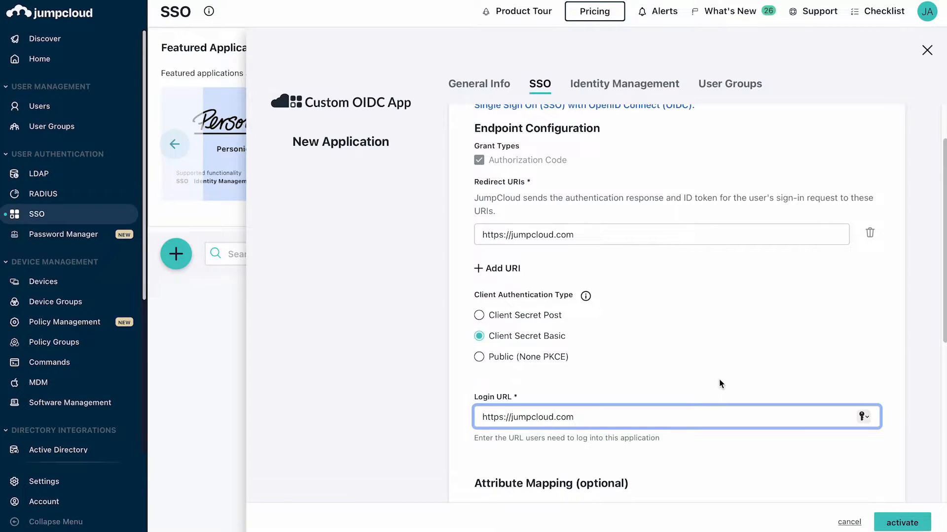
# Add a user attribute mapping from the service provider attribute email to the JumpCloud attribute email.
pyautogui.scroll(-1, 719, 382)
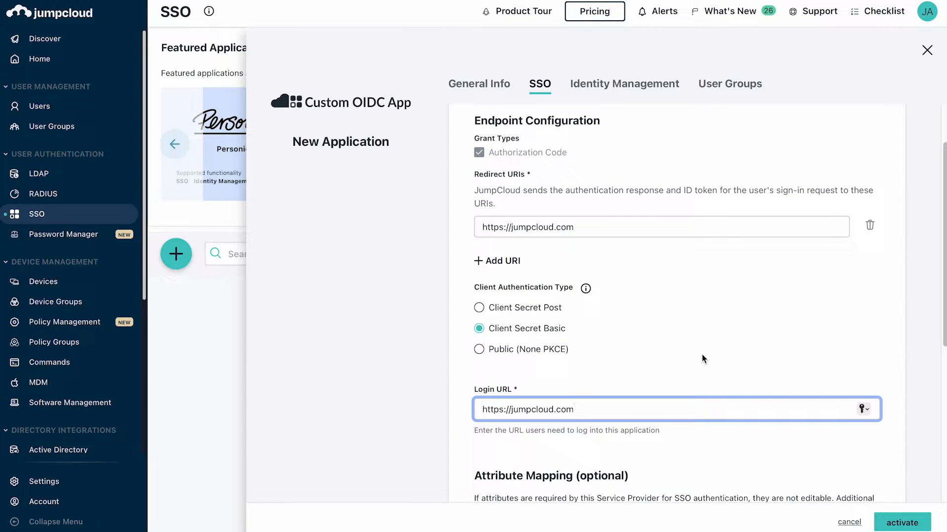
pyautogui.scroll(-3, 703, 360)
pyautogui.scroll(-3, 704, 360)
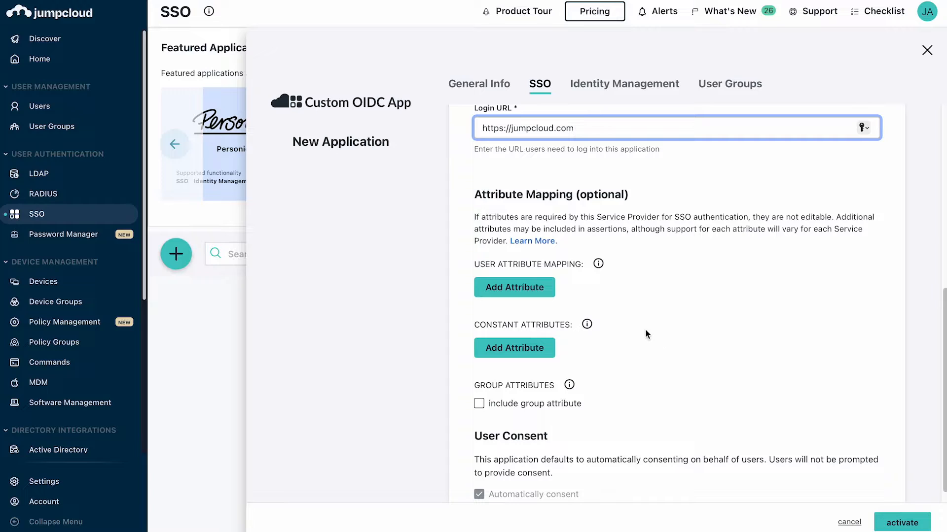
pyautogui.click(533, 294)
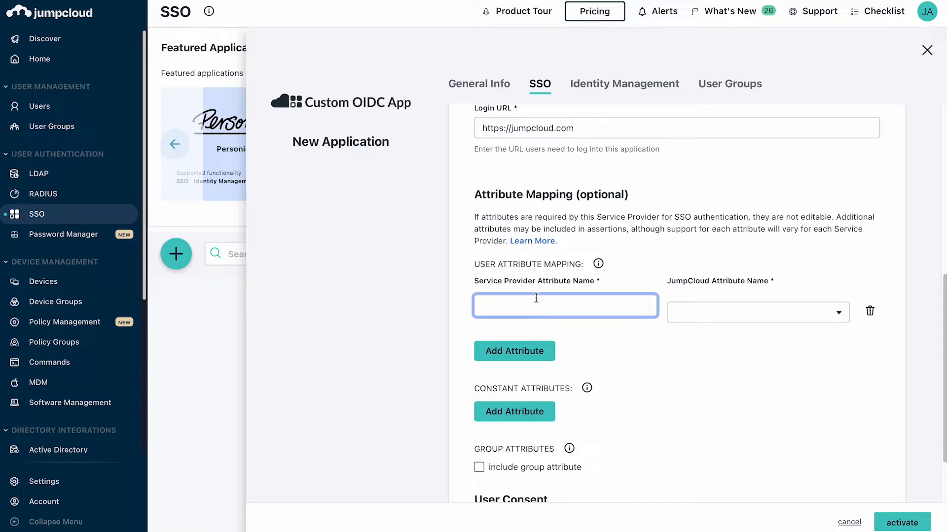
pyautogui.write('email')
pyautogui.click(709, 311)
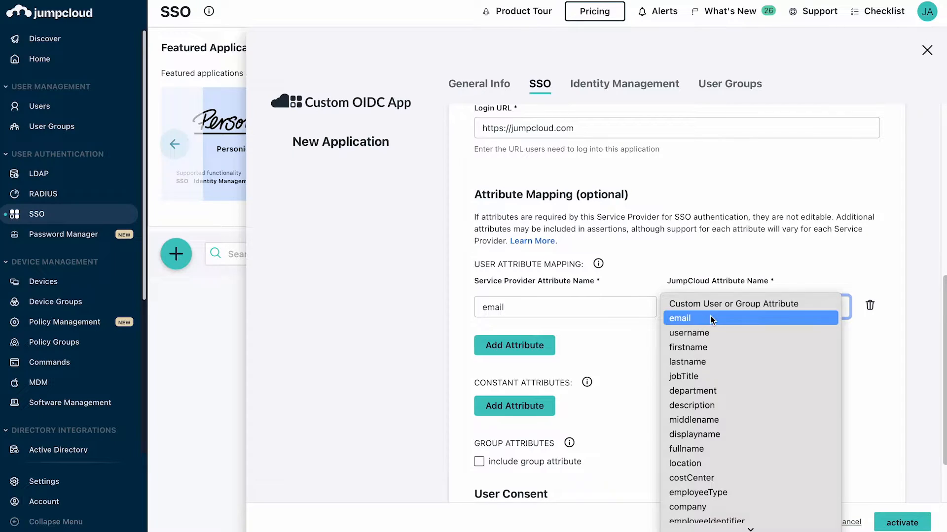
pyautogui.click(709, 319)
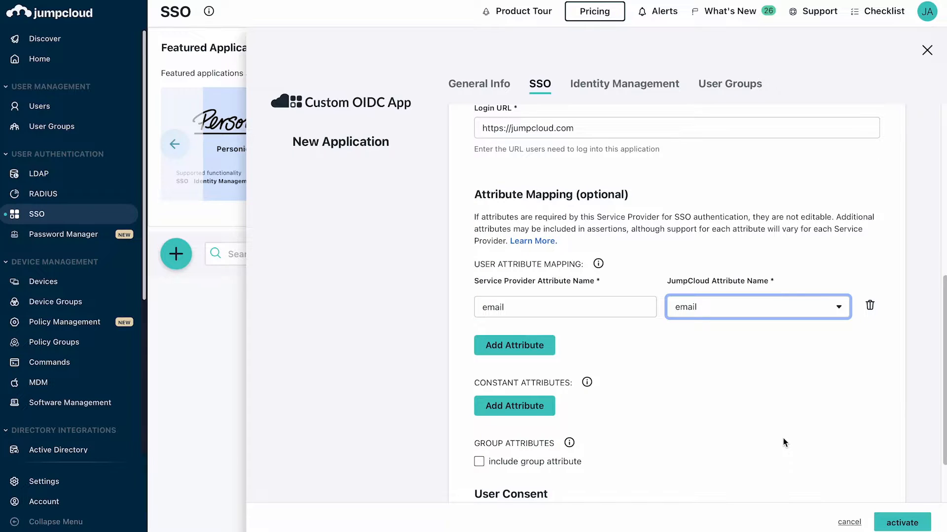
# Activate the new custom OIDC application to generate its client ID and client secret.
pyautogui.scroll(-2, 784, 442)
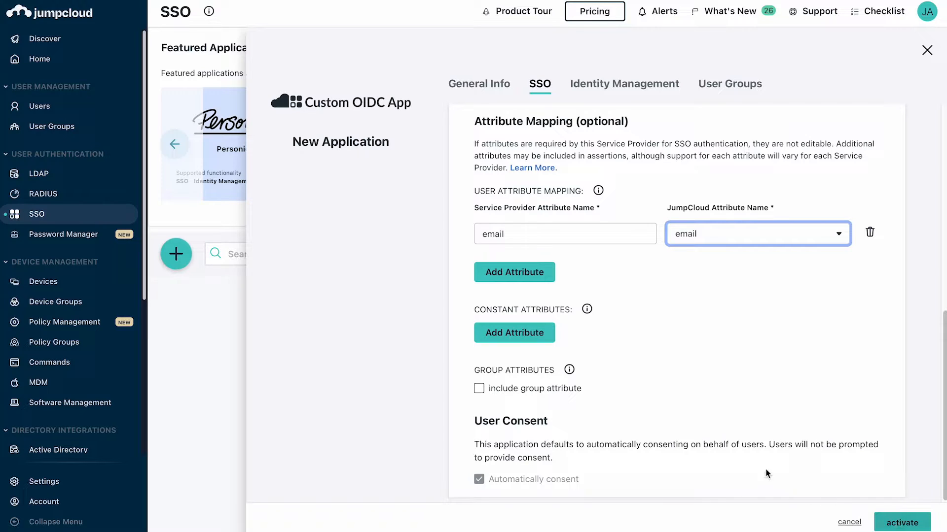
pyautogui.click(898, 526)
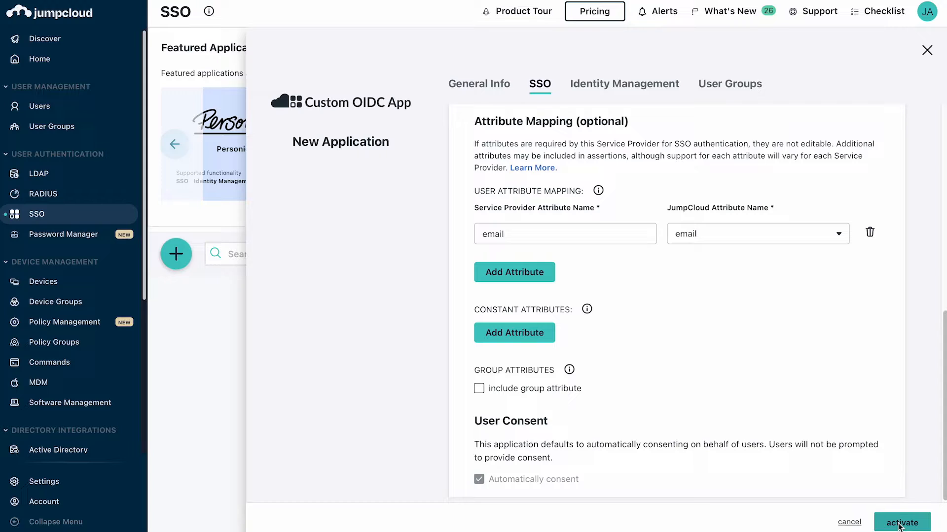
pyautogui.click(898, 526)
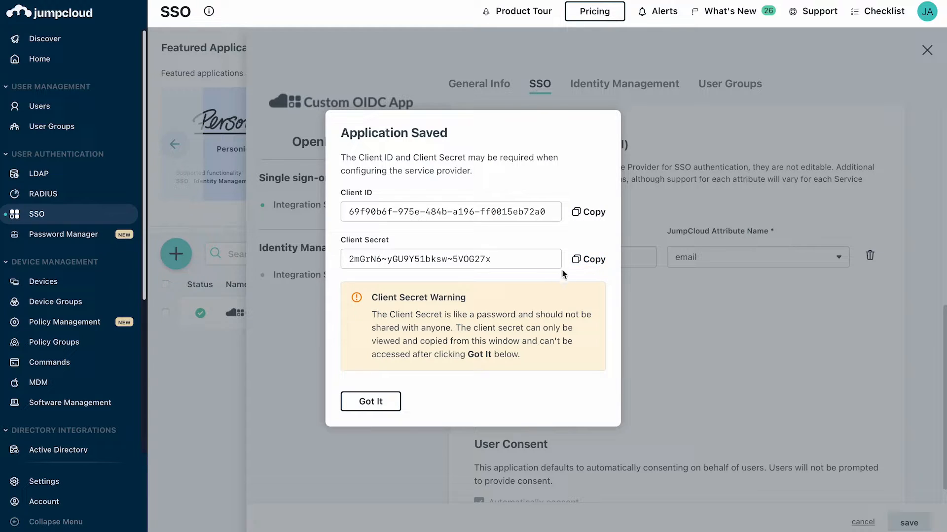
# Copy the generated client secret and paste it over the Client secret of the JumpCloud OpenID Connect login method in Cloudflare Zero Trust.
pyautogui.click(585, 265)
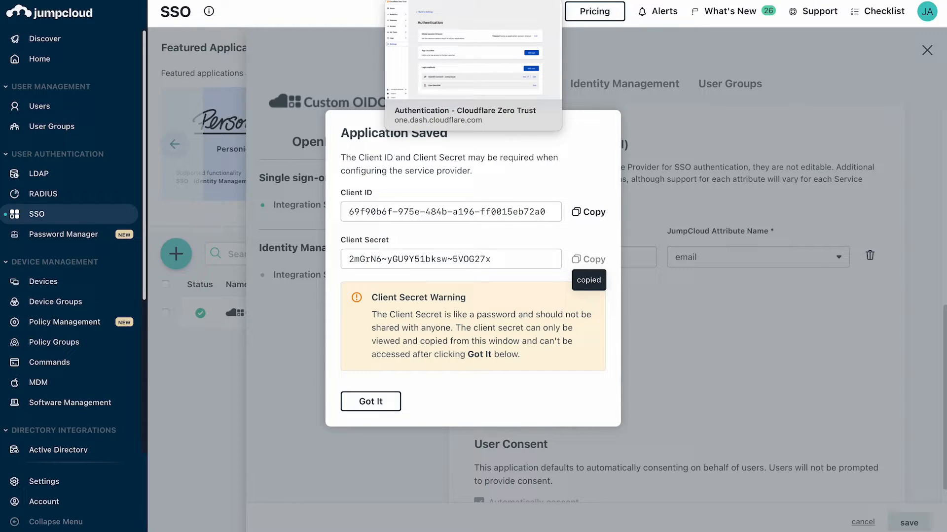
pyautogui.click(444, 0)
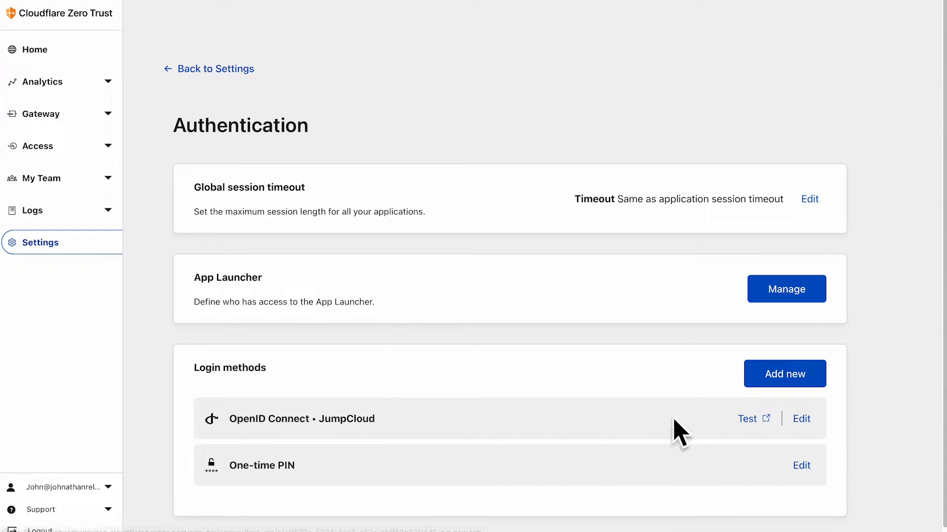
pyautogui.click(802, 420)
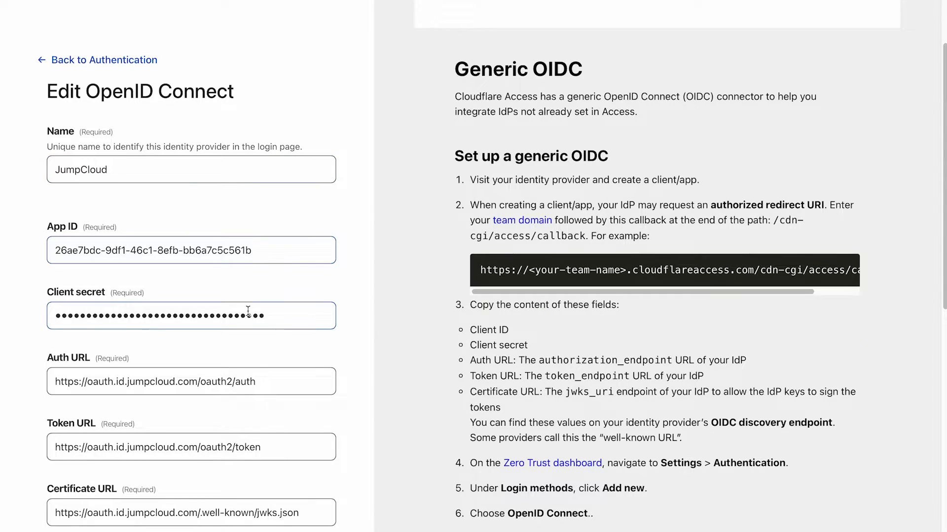
pyautogui.click(265, 327)
pyautogui.press('super+a')
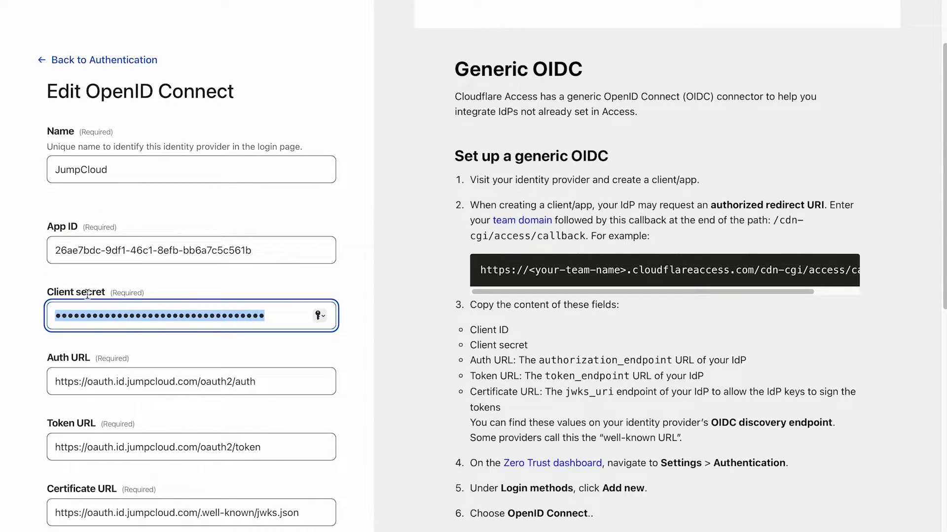
pyautogui.rightClick(125, 315)
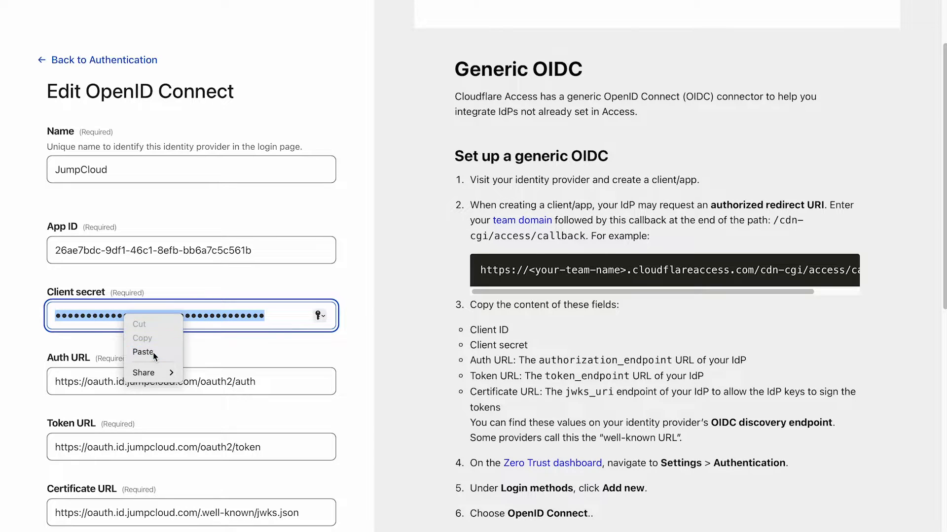
pyautogui.click(153, 353)
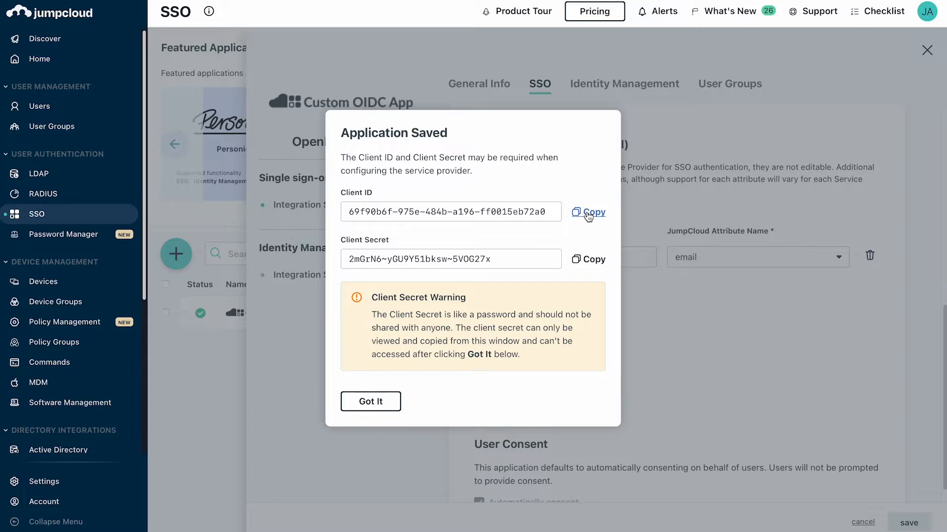
# Copy the client ID from JumpCloud and paste it over the App ID of the Cloudflare OpenID Connect login method.
pyautogui.click(588, 215)
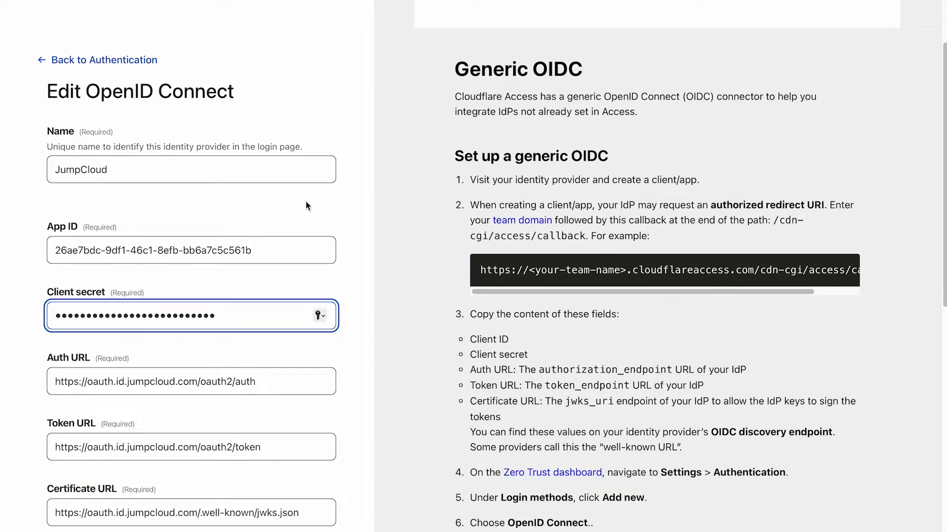
pyautogui.tripleClick(291, 249)
pyautogui.rightClick(233, 247)
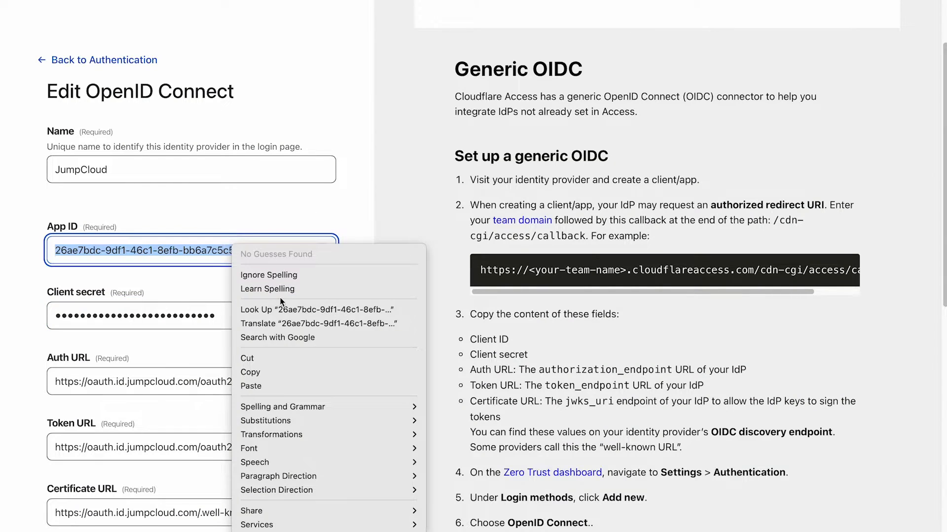
pyautogui.click(304, 383)
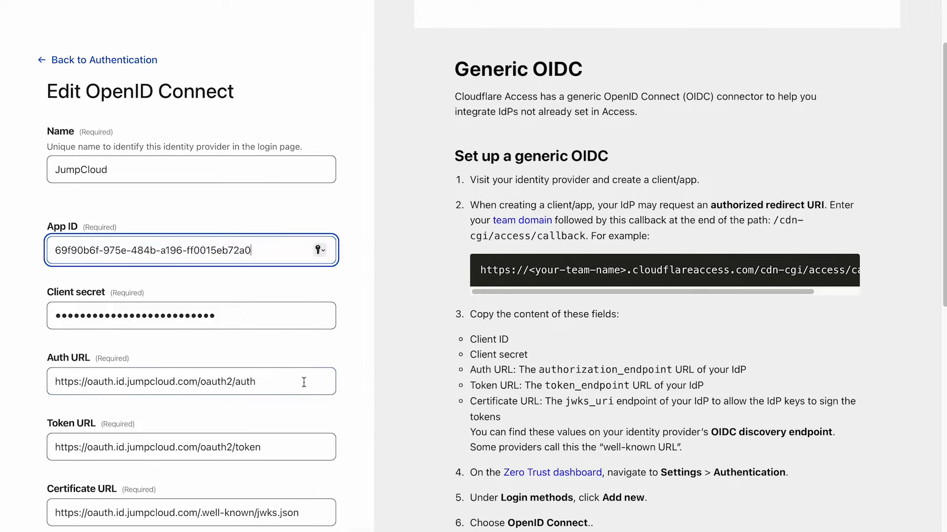
pyautogui.click(359, 366)
# Review the Auth, Token and Certificate URLs, the PKCE setting and the example authorized redirect URI in the generic OIDC setup instructions.
pyautogui.scroll(-1, 360, 377)
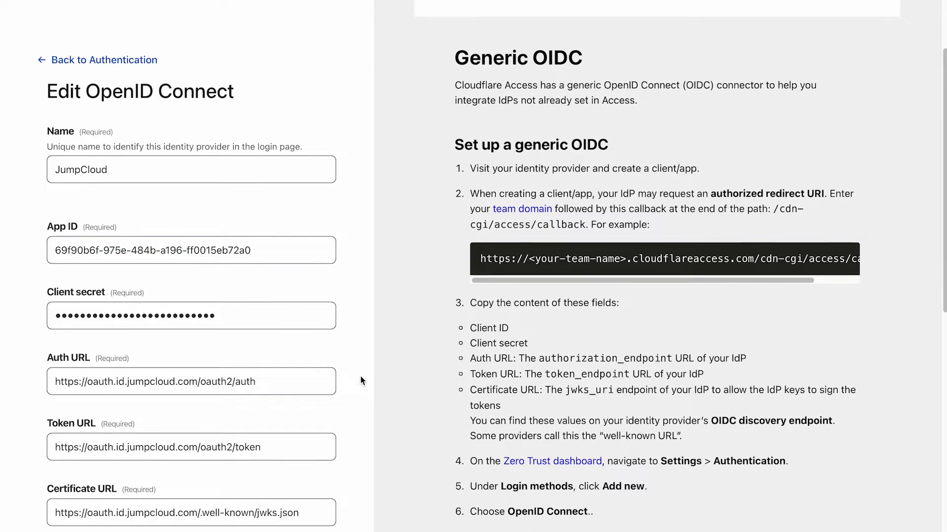
pyautogui.scroll(-5, 318, 369)
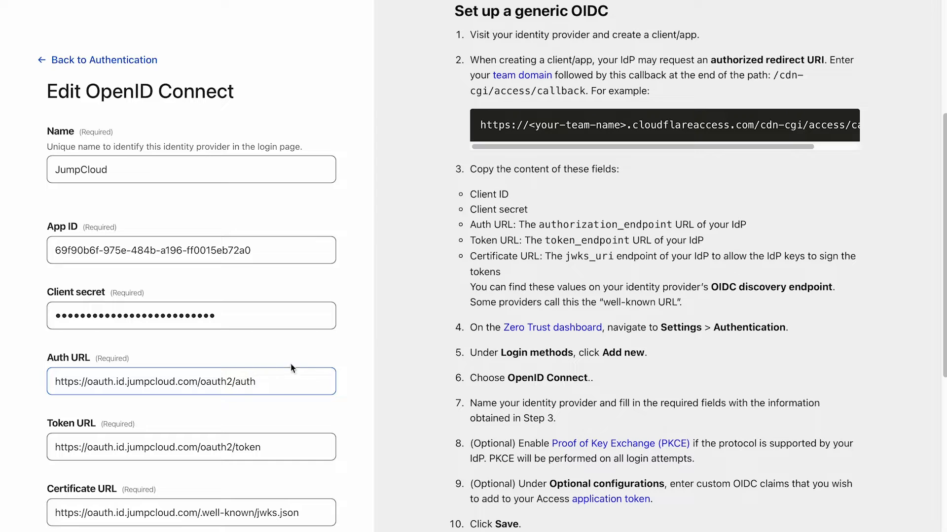
pyautogui.scroll(-10, 288, 369)
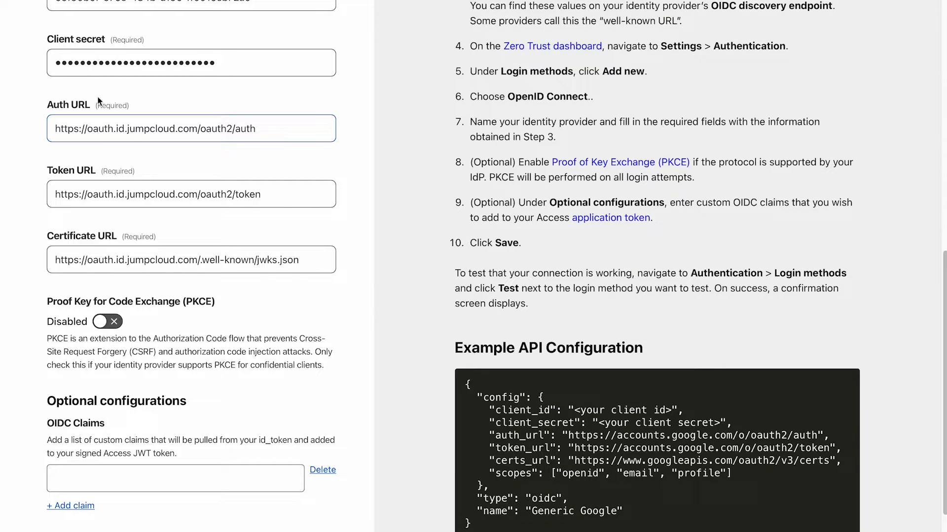
pyautogui.click(328, 122)
pyautogui.click(121, 134)
pyautogui.click(117, 268)
pyautogui.scroll(-1, 374, 305)
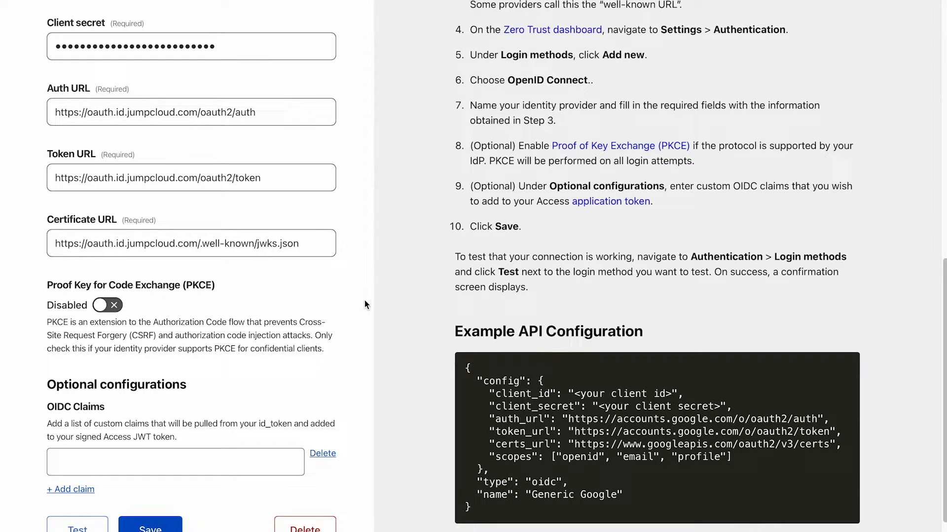
pyautogui.scroll(-2, 365, 304)
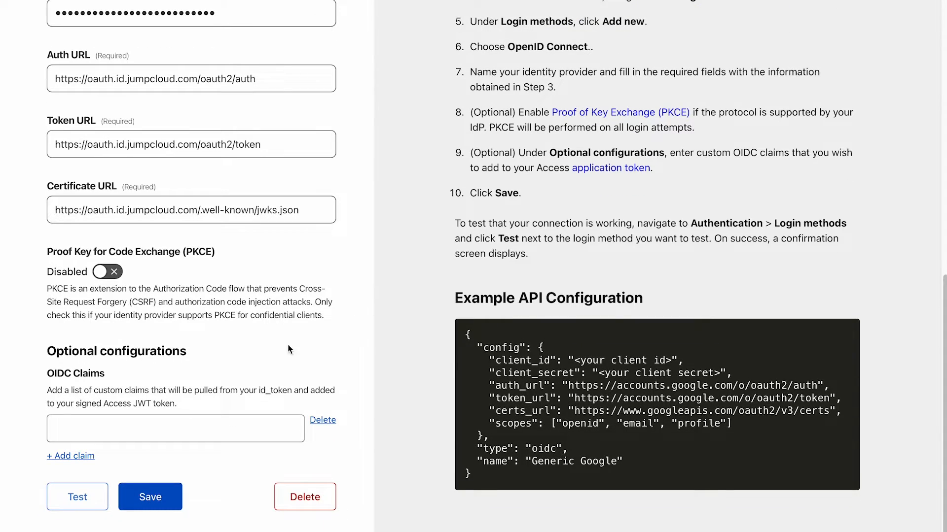
pyautogui.scroll(6, 378, 380)
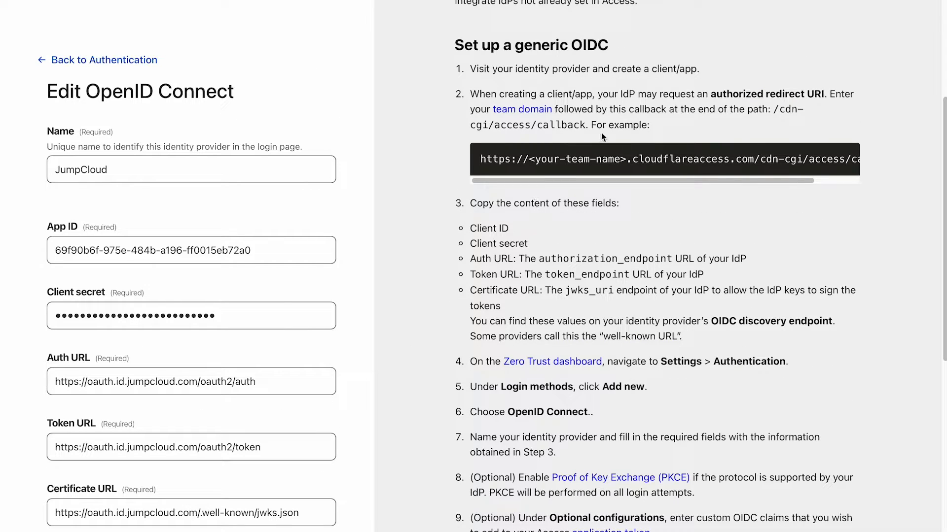
pyautogui.moveTo(511, 181); pyautogui.dragTo(485, 184)
pyautogui.moveTo(486, 158); pyautogui.dragTo(731, 155)
pyautogui.click(499, 160)
pyautogui.moveTo(498, 160); pyautogui.dragTo(864, 155)
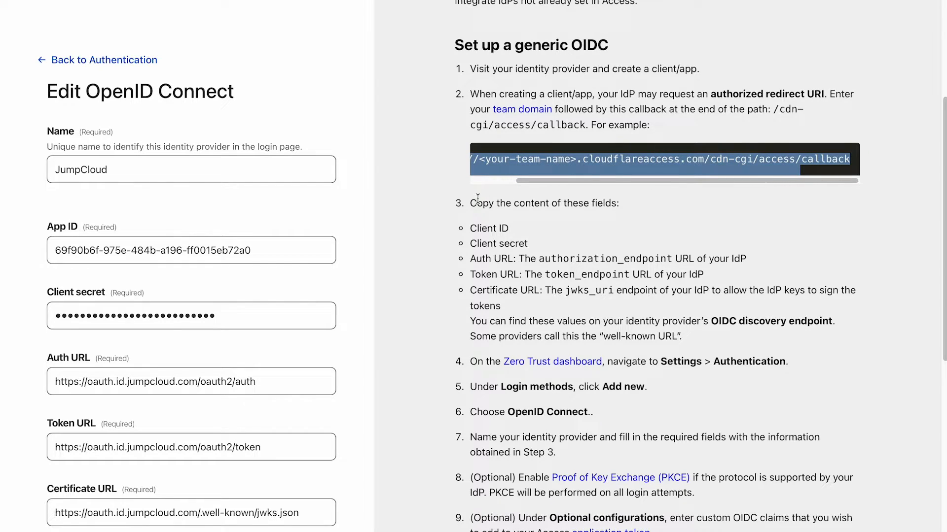
pyautogui.click(431, 211)
pyautogui.hscroll(-5, 542, 187)
# Save the updated JumpCloud OpenID Connect login method.
pyautogui.scroll(-10, 431, 310)
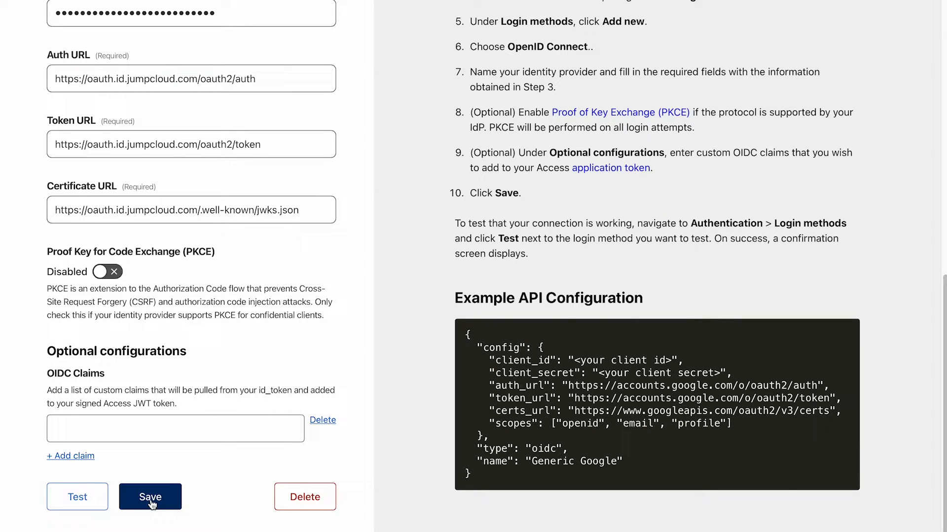
pyautogui.click(151, 502)
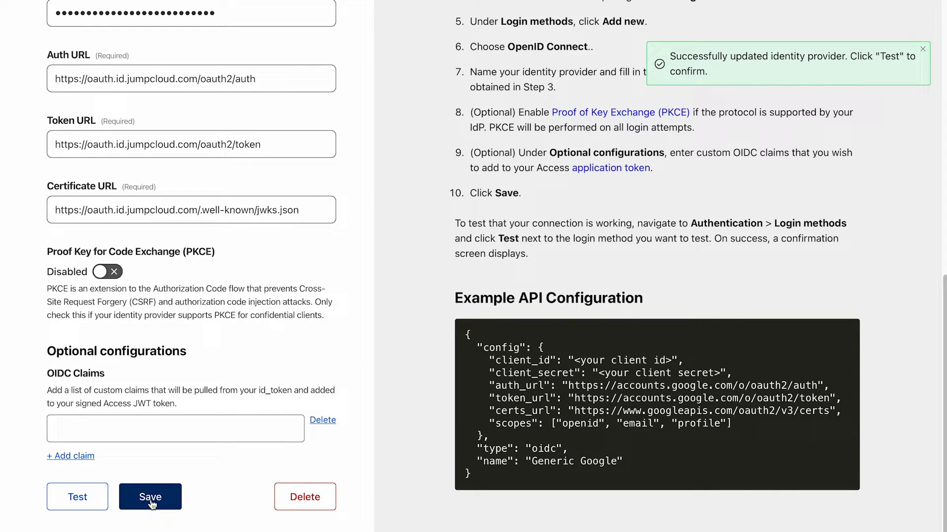
# Copy the full example callback URL from step 2 of the generic OIDC setup instructions.
pyautogui.scroll(10, 424, 280)
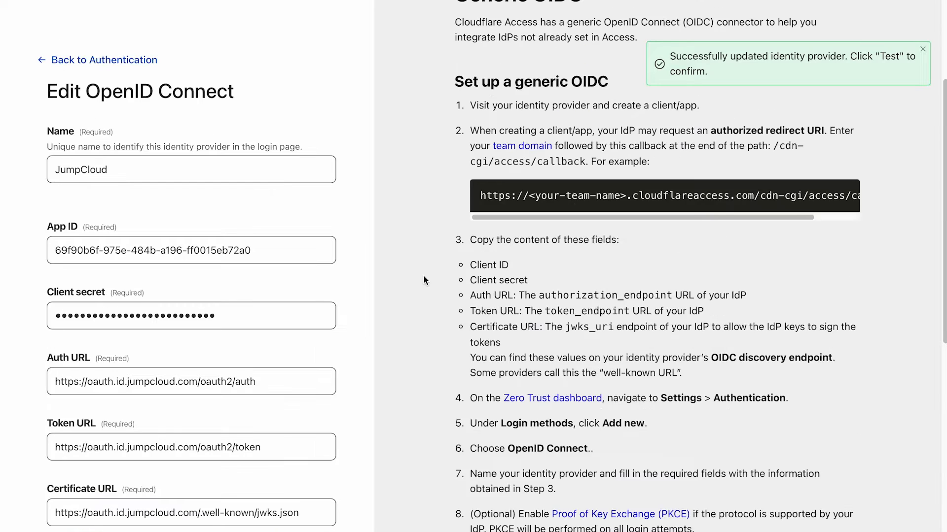
pyautogui.moveTo(480, 363); pyautogui.dragTo(921, 365)
pyautogui.rightClick(782, 358)
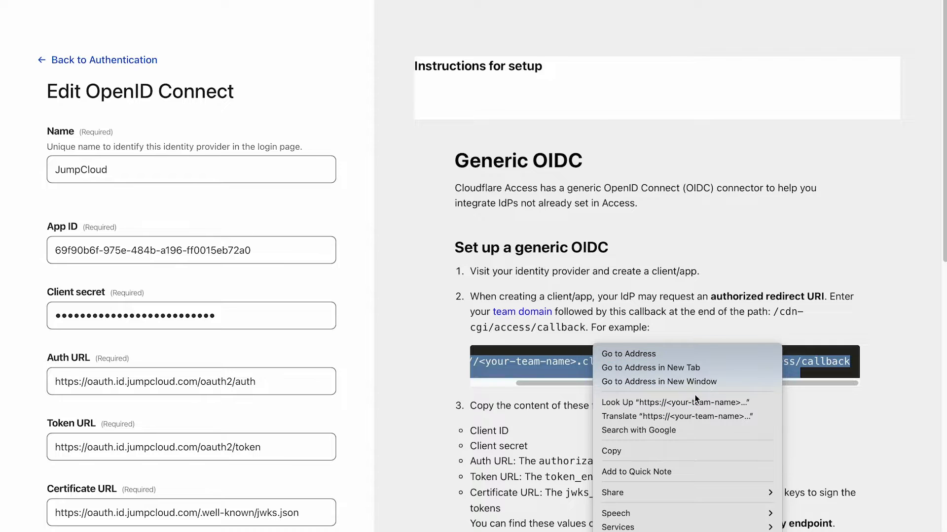
pyautogui.click(519, 354)
pyautogui.click(508, 365)
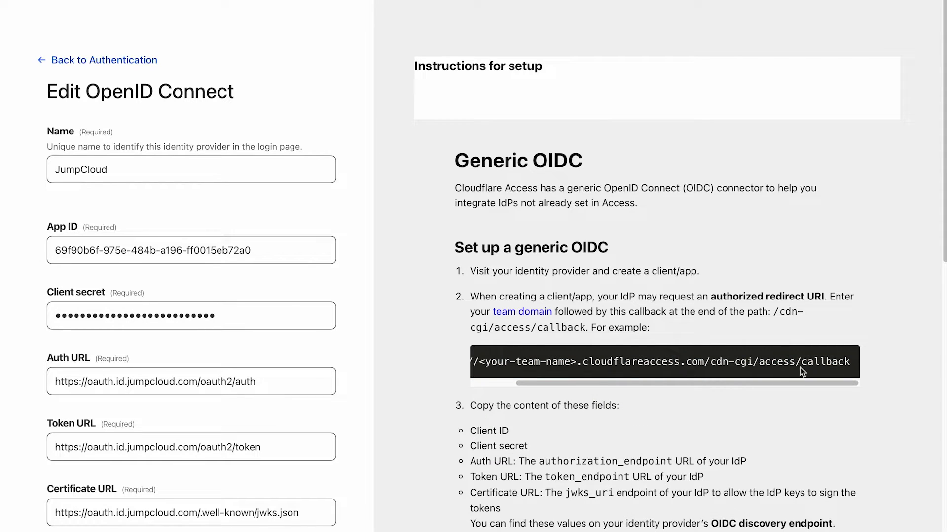
pyautogui.moveTo(830, 361); pyautogui.dragTo(448, 361)
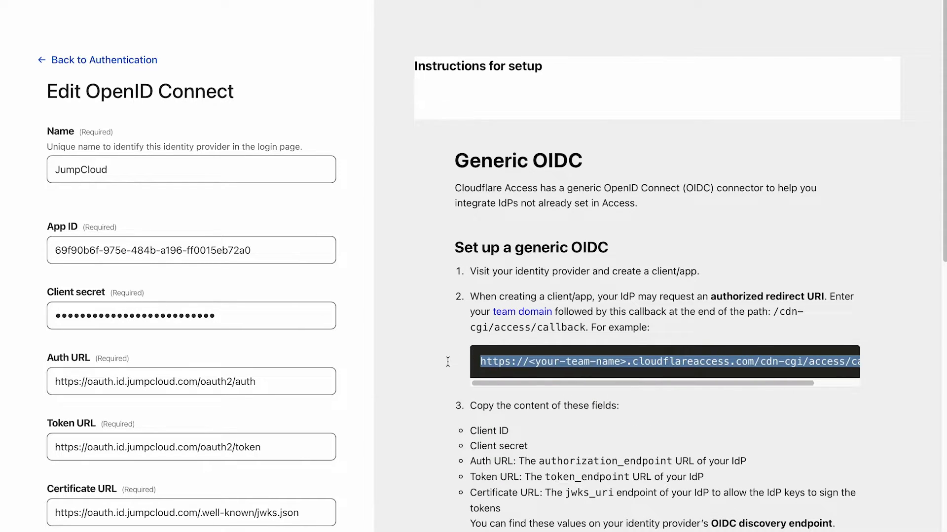
pyautogui.rightClick(491, 360)
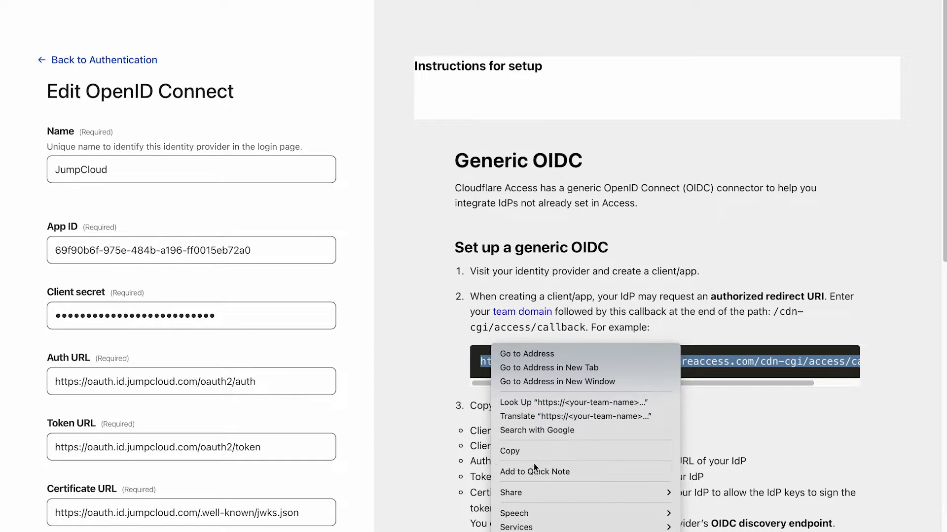
pyautogui.click(509, 451)
pyautogui.click(437, 349)
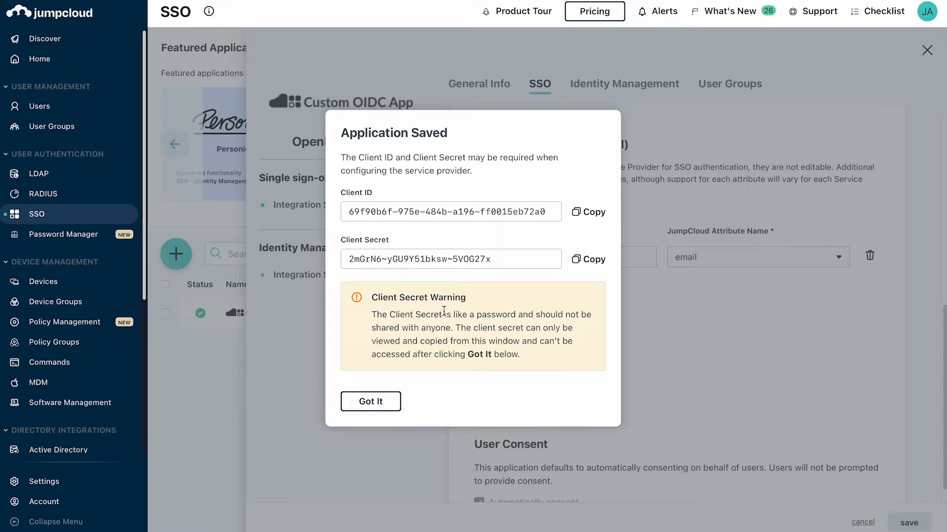
pyautogui.click(370, 403)
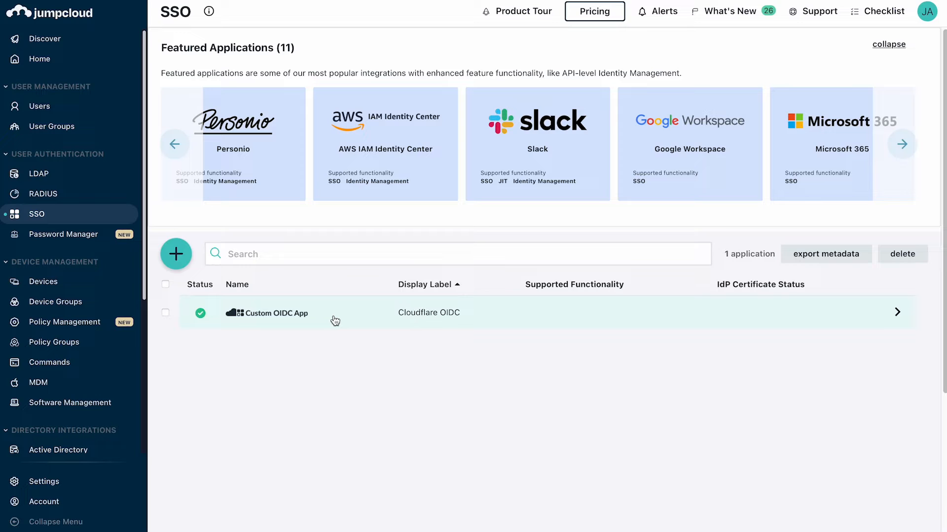
pyautogui.click(320, 320)
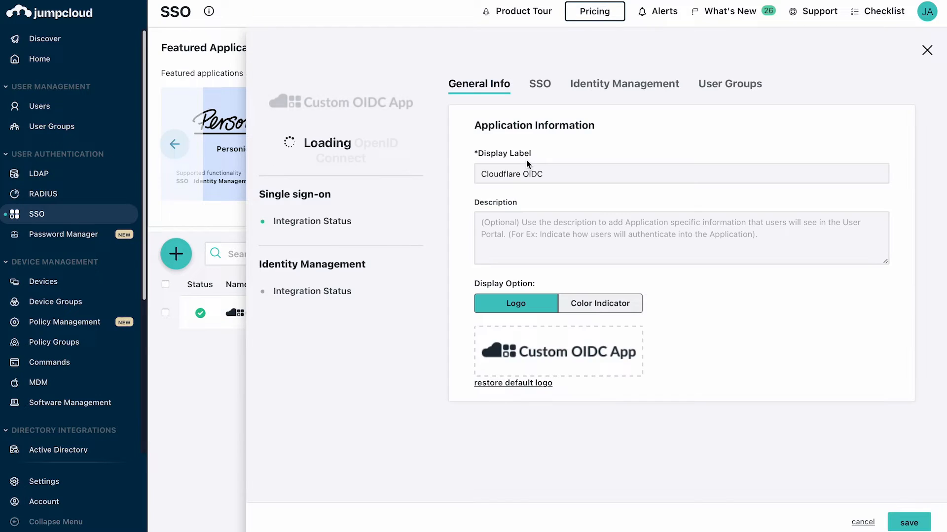
pyautogui.click(542, 85)
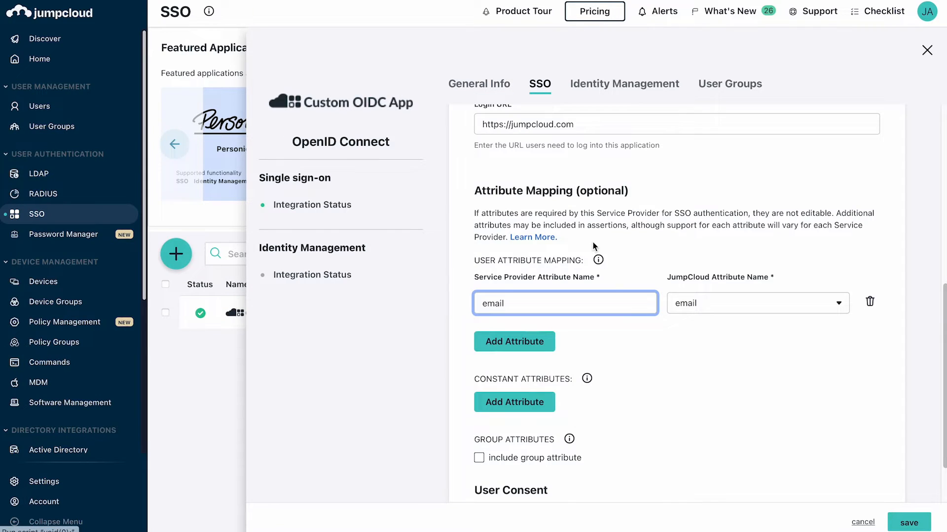
pyautogui.scroll(10, 611, 278)
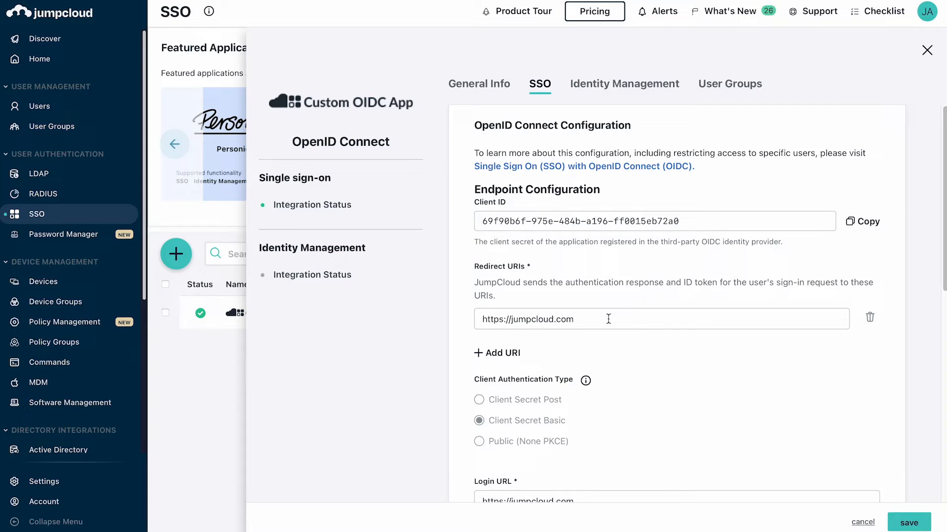
pyautogui.moveTo(607, 322); pyautogui.dragTo(479, 294)
pyautogui.rightClick(512, 322)
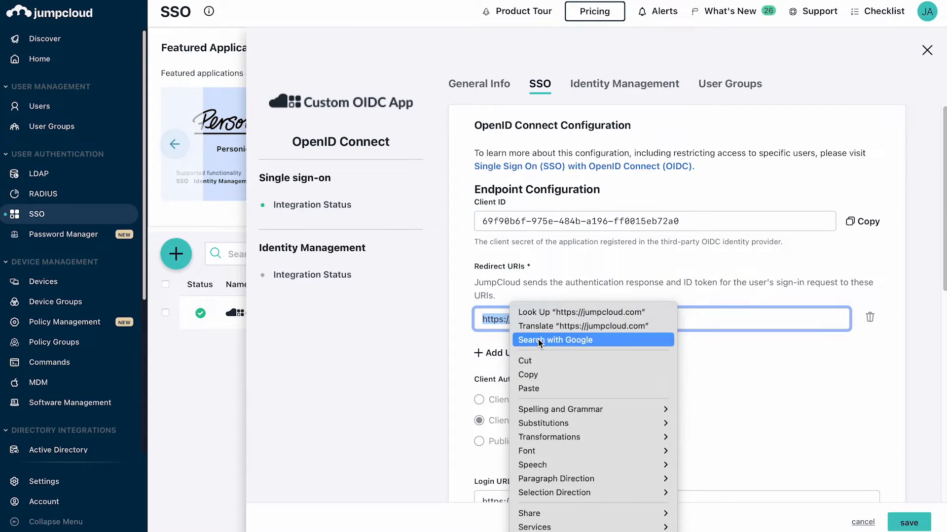
pyautogui.click(556, 388)
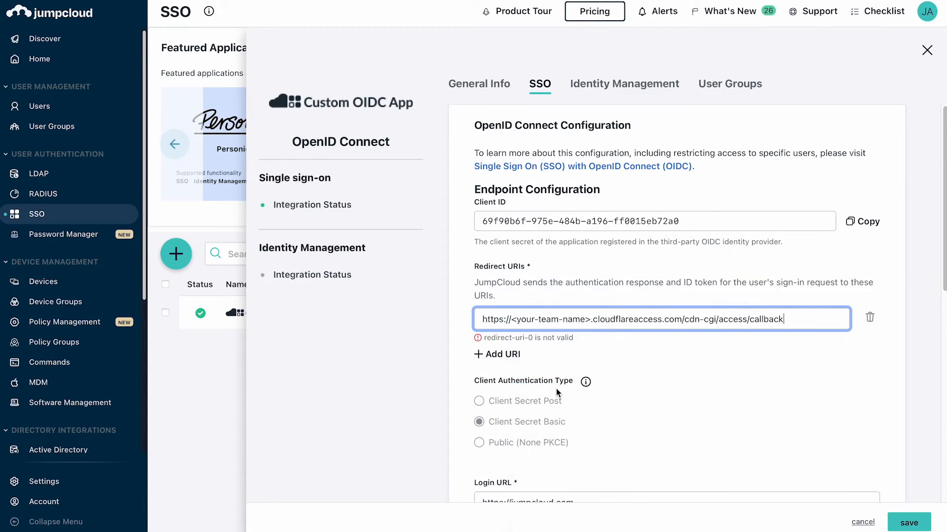
# Copy the team name from the Cloudflare Access page address and paste it over the <your-team-name> placeholder in the redirect URI.
pyautogui.moveTo(513, 320); pyautogui.dragTo(588, 320)
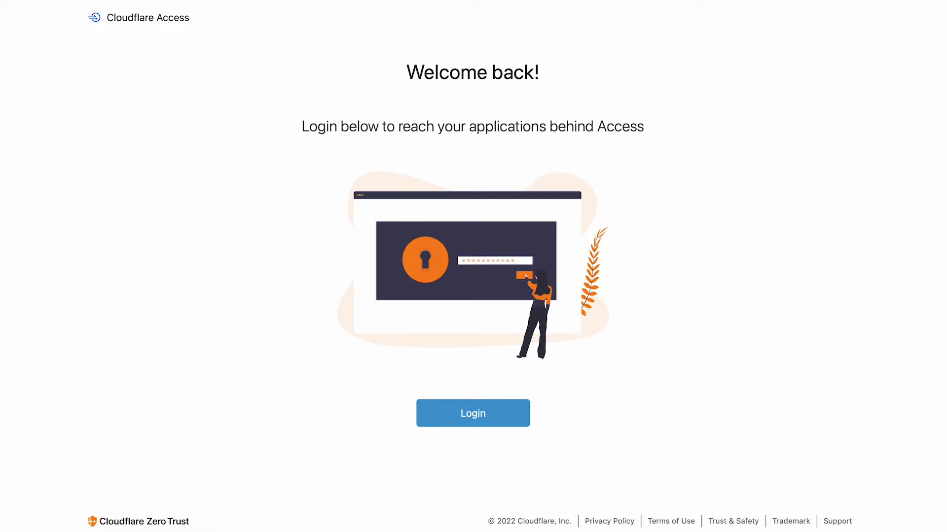
pyautogui.press('super+l')
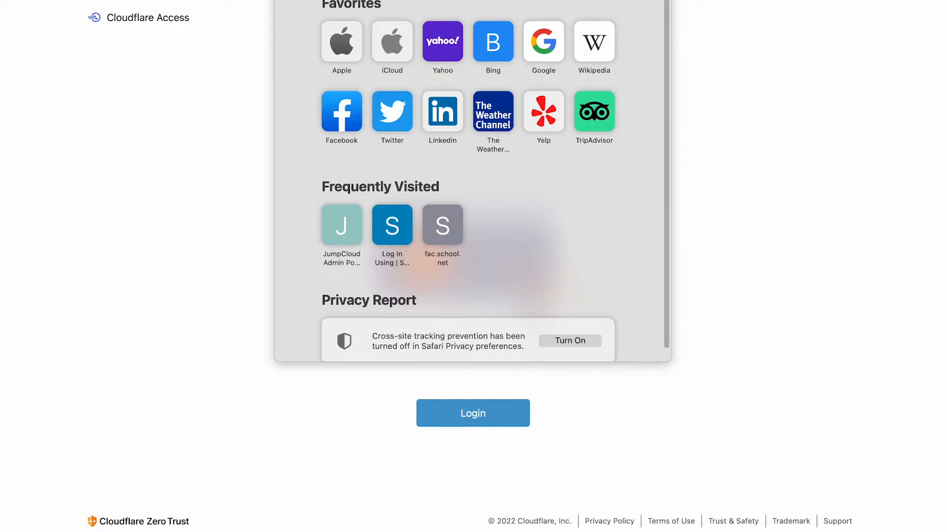
pyautogui.rightClick(360, 0)
pyautogui.click(377, 0)
pyautogui.click(245, 128)
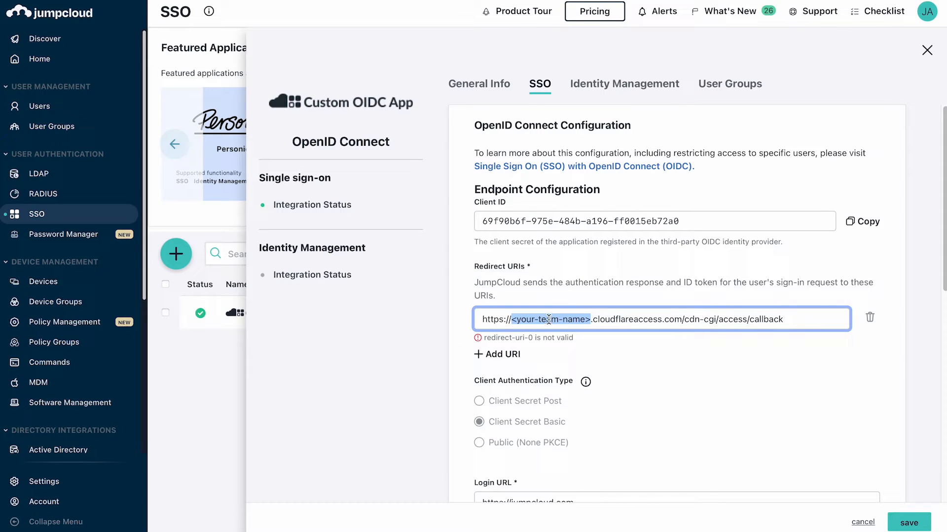
pyautogui.rightClick(549, 319)
pyautogui.click(577, 388)
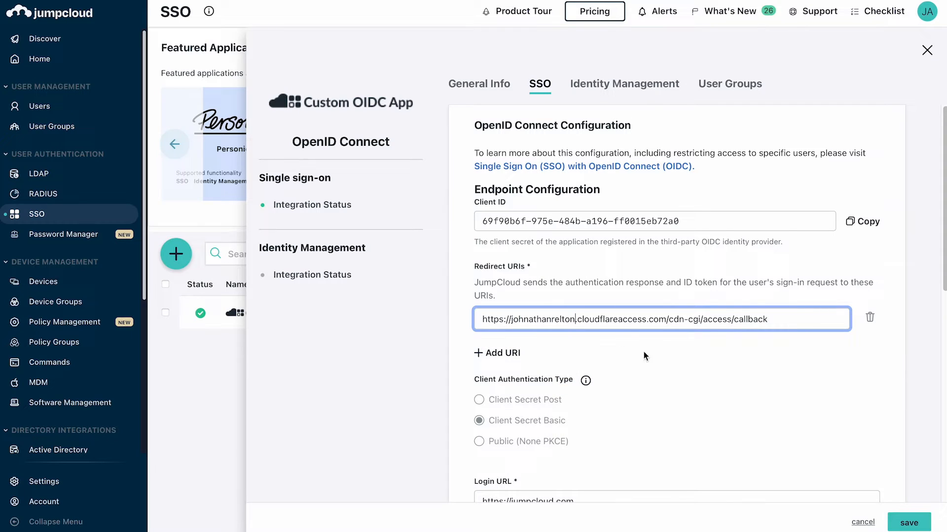
# Copy the Cloudflare Access team domain address, paste it over the app's Login URL in JumpCloud, and save the application.
pyautogui.scroll(-5, 732, 407)
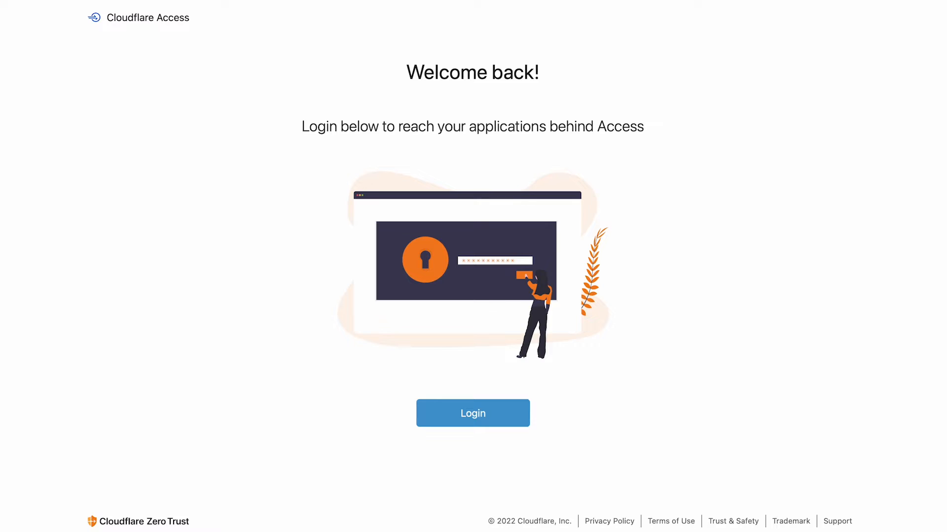
pyautogui.press('super+l')
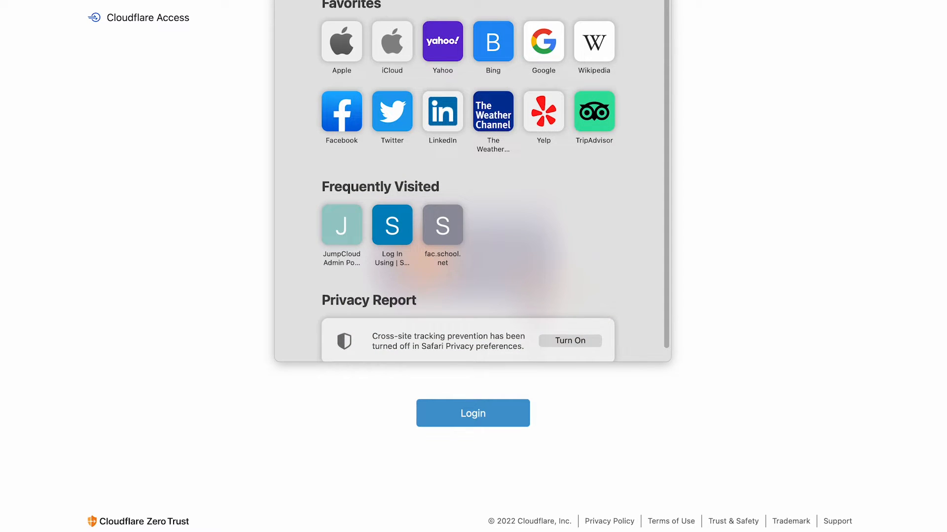
pyautogui.rightClick(412, 0)
pyautogui.click(435, 0)
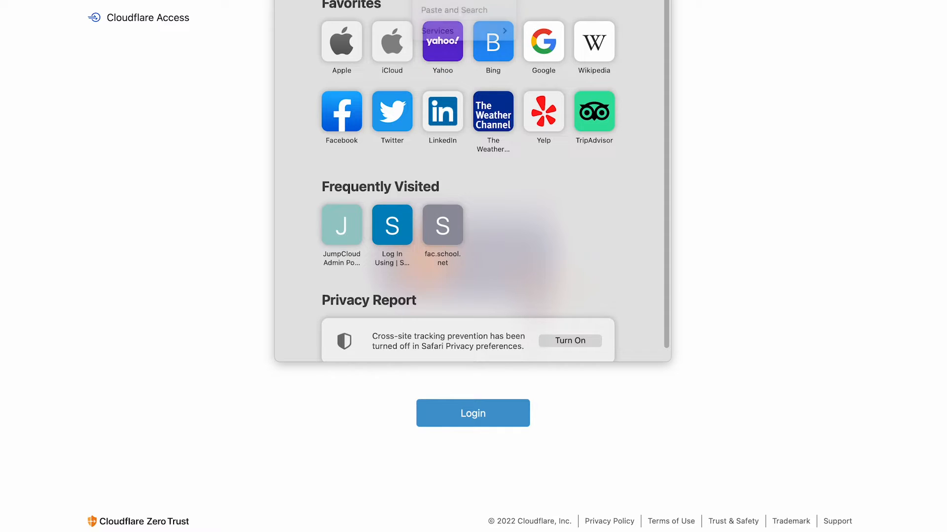
pyautogui.rightClick(434, 0)
pyautogui.click(455, 0)
pyautogui.click(750, 47)
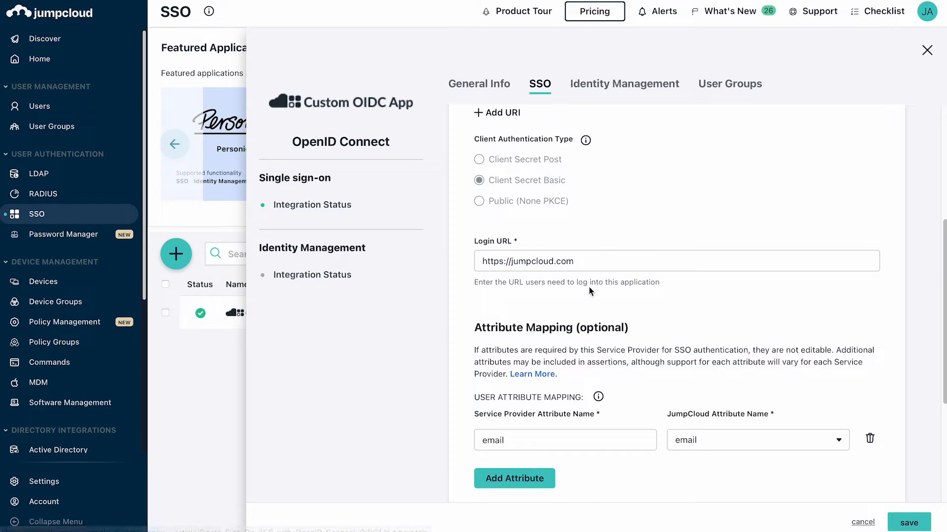
pyautogui.tripleClick(565, 260)
pyautogui.rightClick(556, 256)
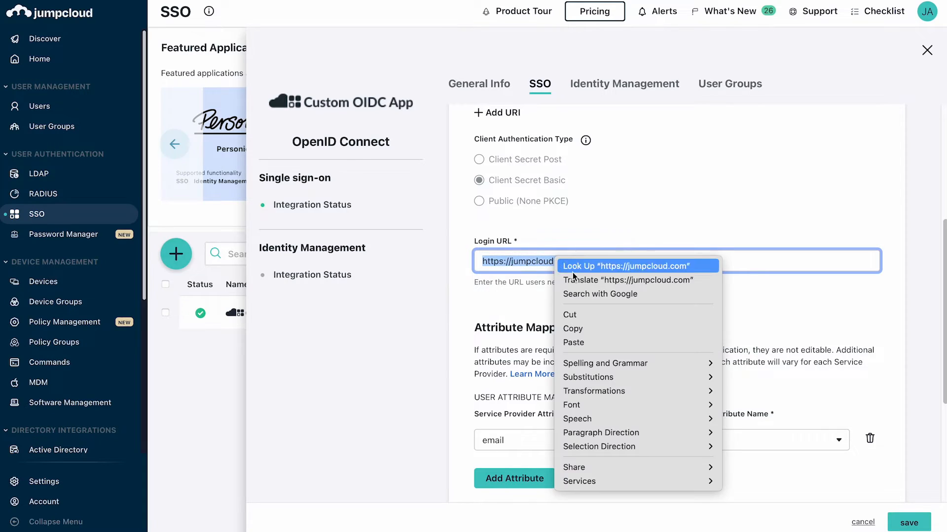
pyautogui.click(620, 345)
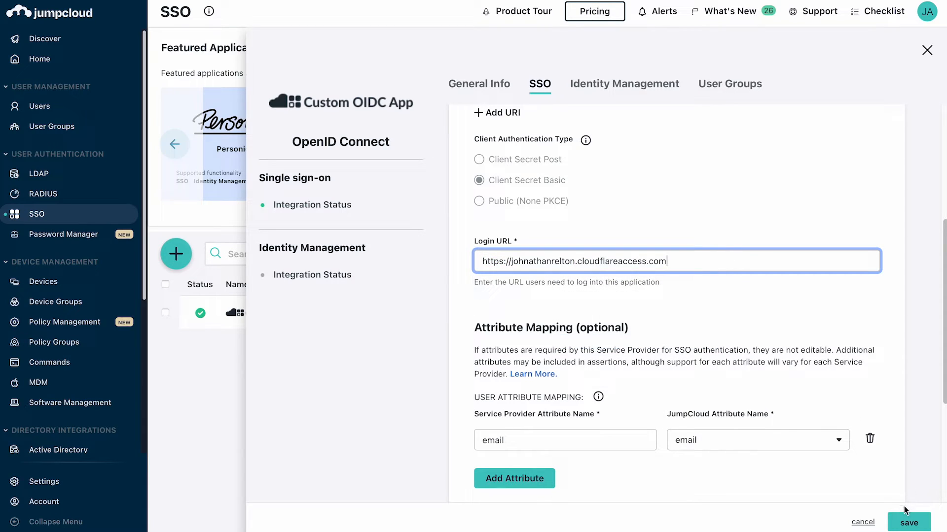
pyautogui.click(908, 523)
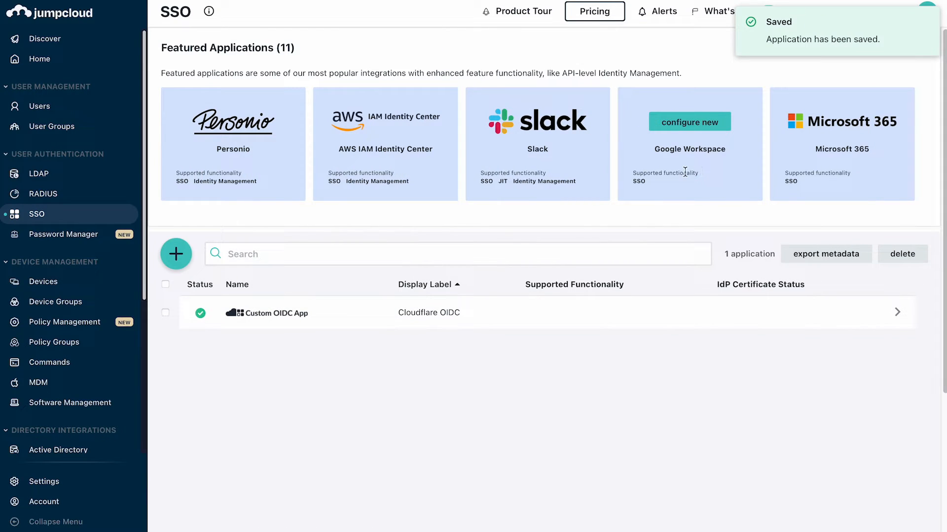
# Reopen the Cloudflare OIDC application and open the All Users group from its user groups.
pyautogui.click(328, 318)
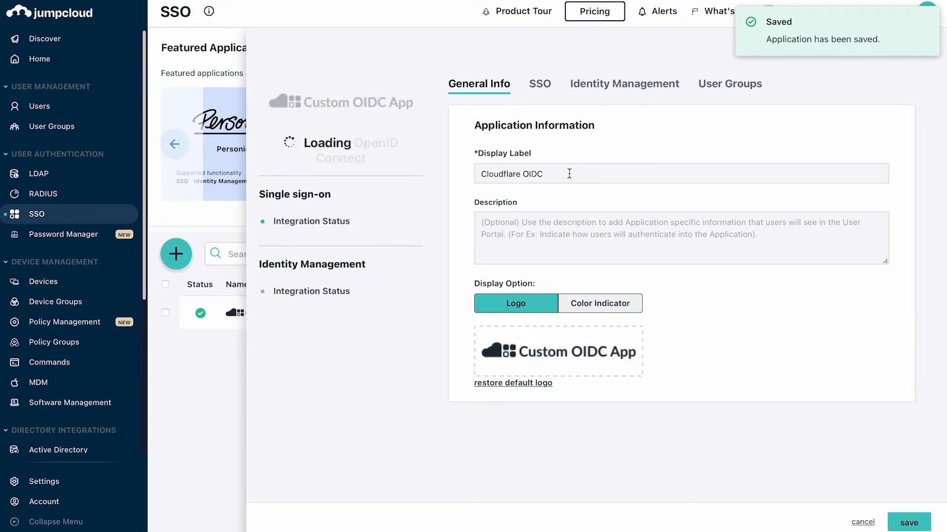
pyautogui.click(719, 93)
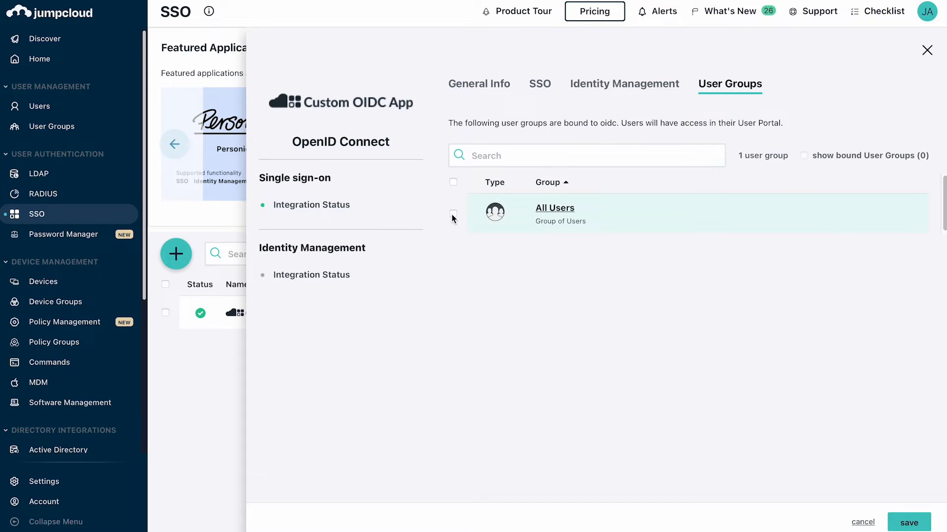
pyautogui.click(552, 211)
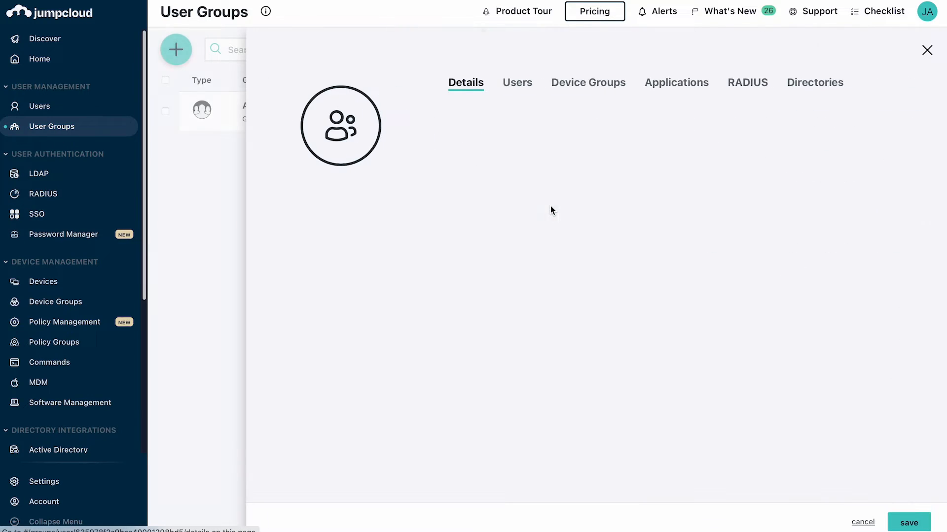
# Review the members of the All Users group, then close the group details.
pyautogui.click(511, 86)
pyautogui.scroll(-2, 523, 377)
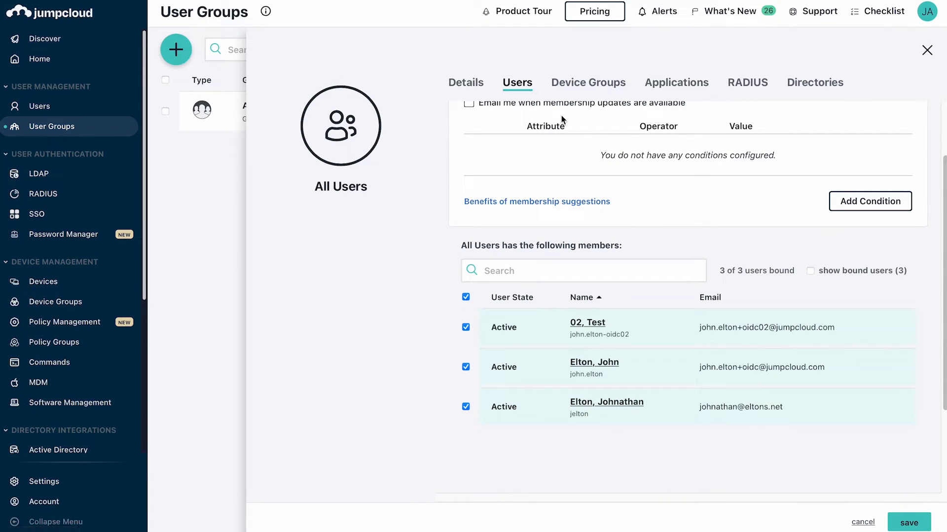
pyautogui.click(927, 49)
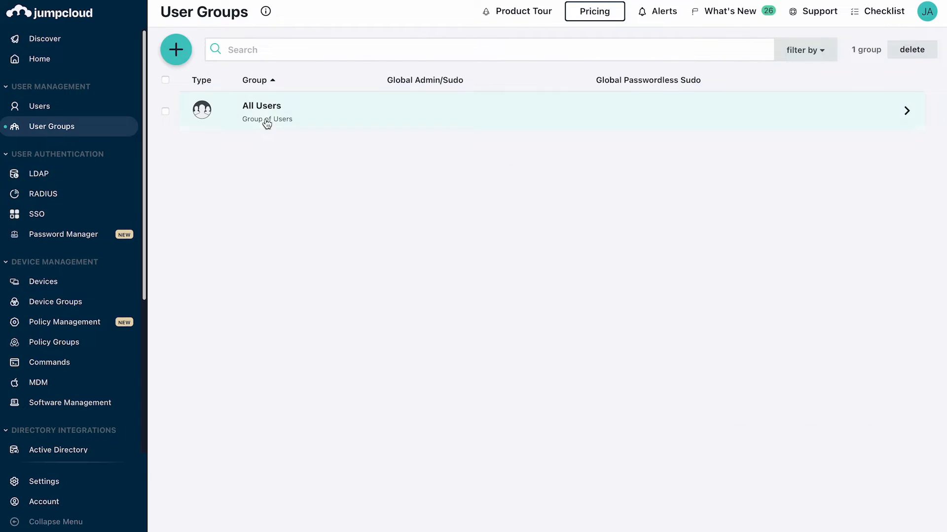
# Reopen the Cloudflare OIDC application in SSO, bind the All Users group to it, and save the application.
pyautogui.click(46, 216)
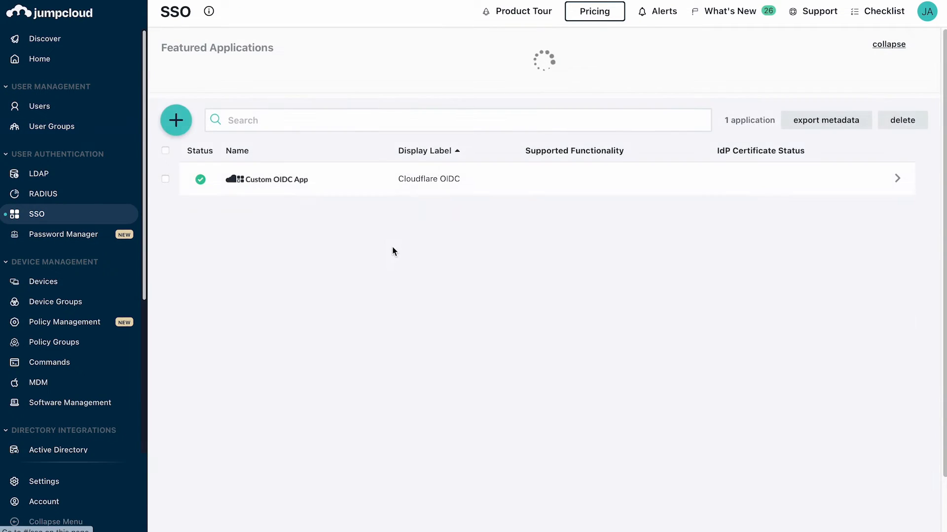
pyautogui.click(307, 316)
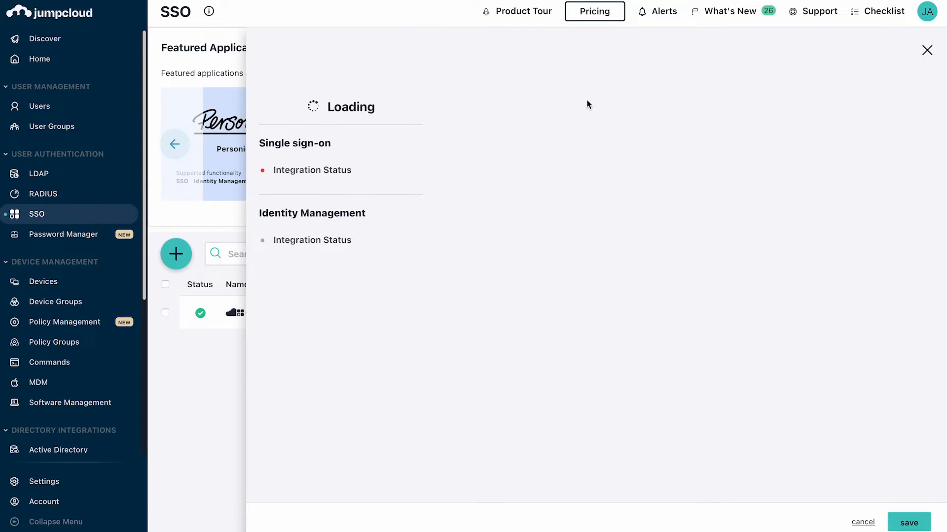
pyautogui.click(702, 85)
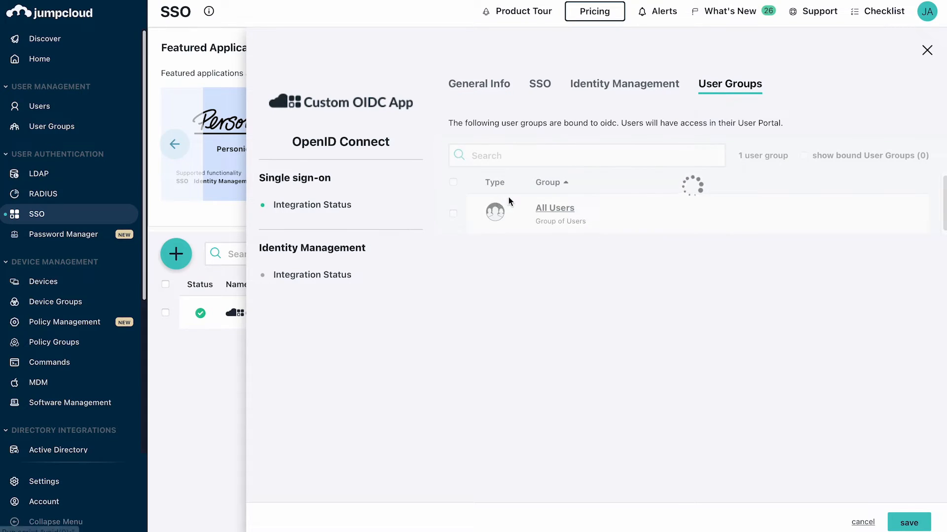
pyautogui.click(453, 214)
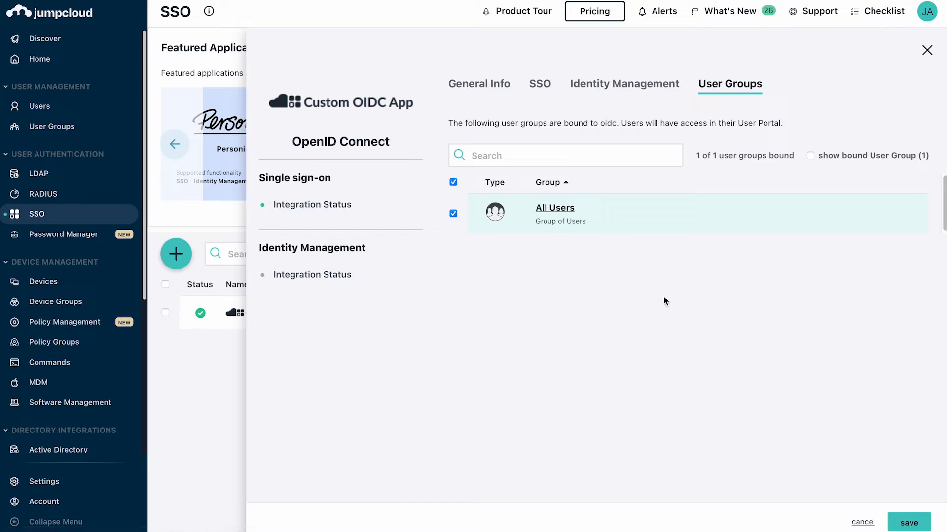
pyautogui.click(892, 518)
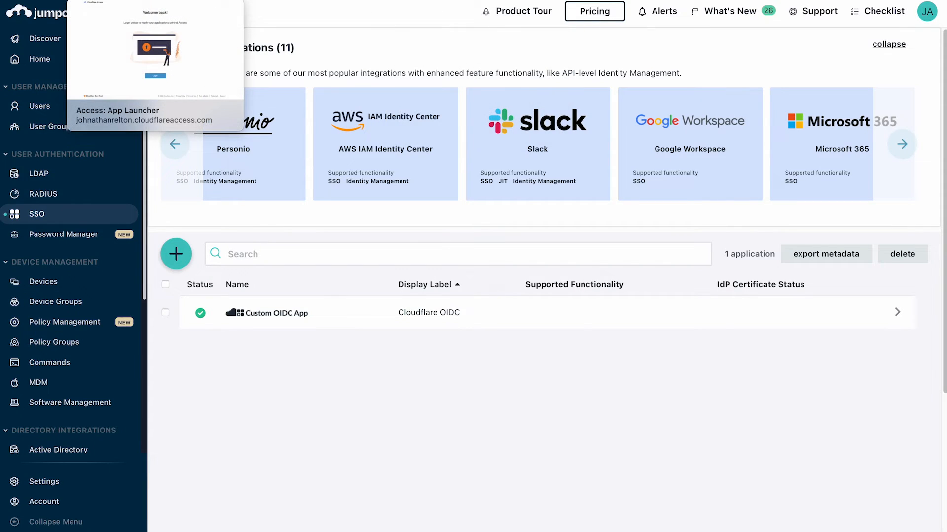
# Switch to the Cloudflare Access App Launcher page and start logging in with the OIDC · JumpCloud method.
pyautogui.click(224, 1)
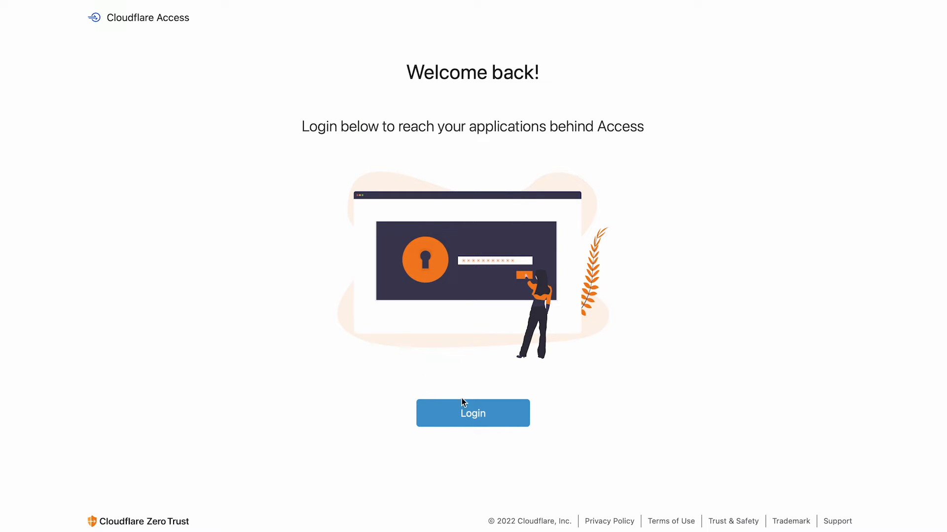
pyautogui.click(483, 420)
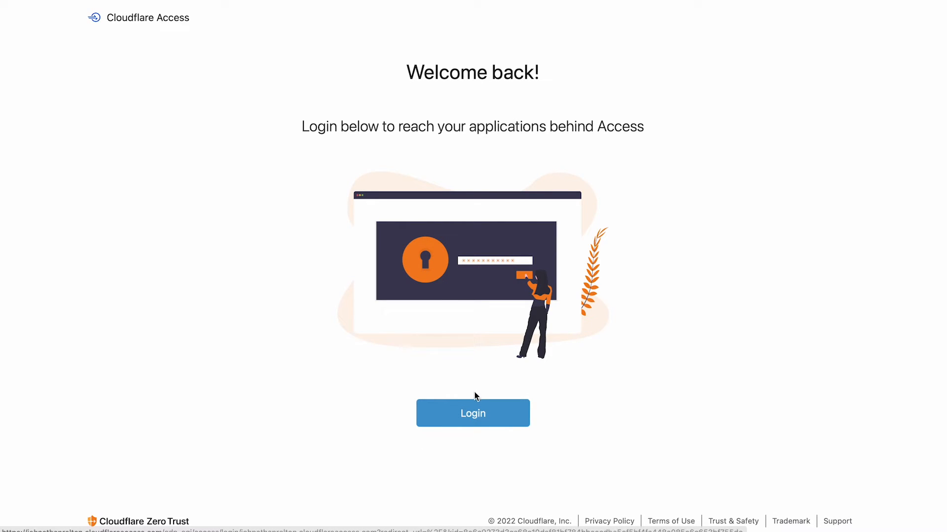
pyautogui.click(463, 416)
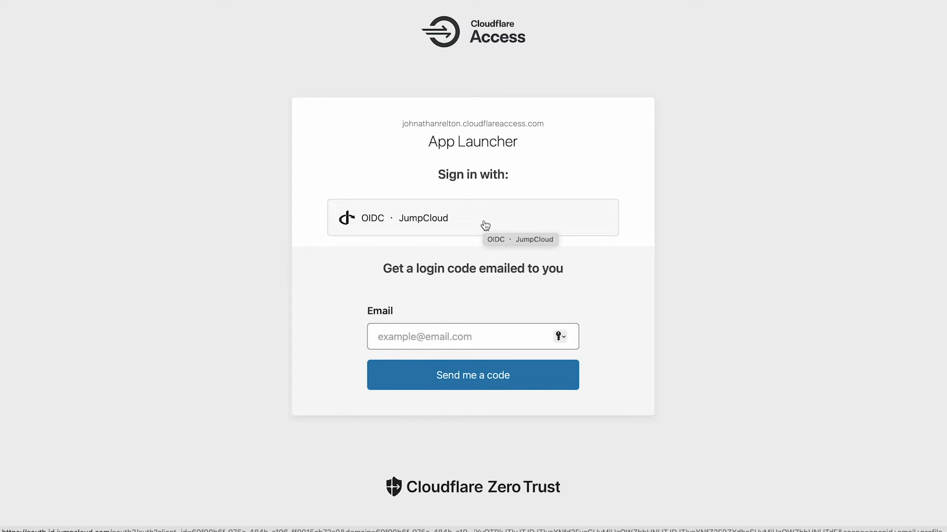
pyautogui.click(501, 221)
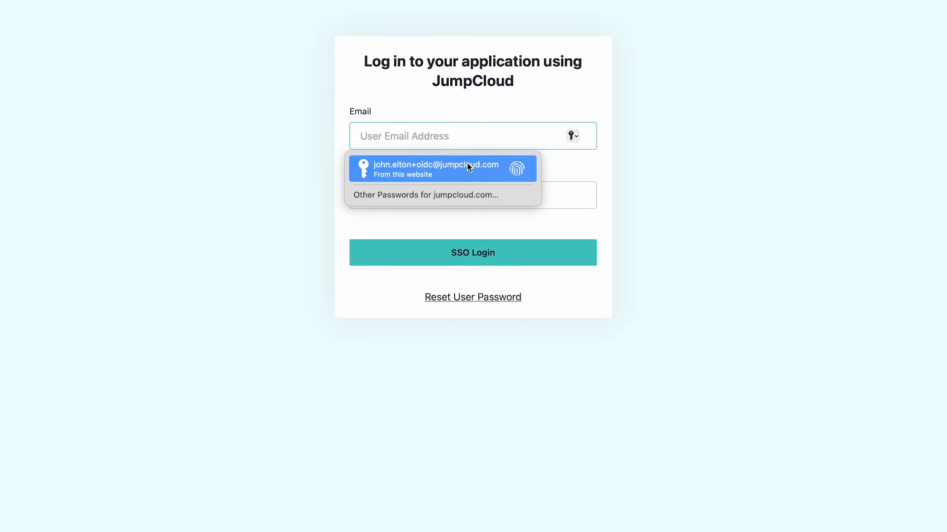
# Fill in the saved user email and account password on the JumpCloud login page and submit the SSO login.
pyautogui.click(512, 174)
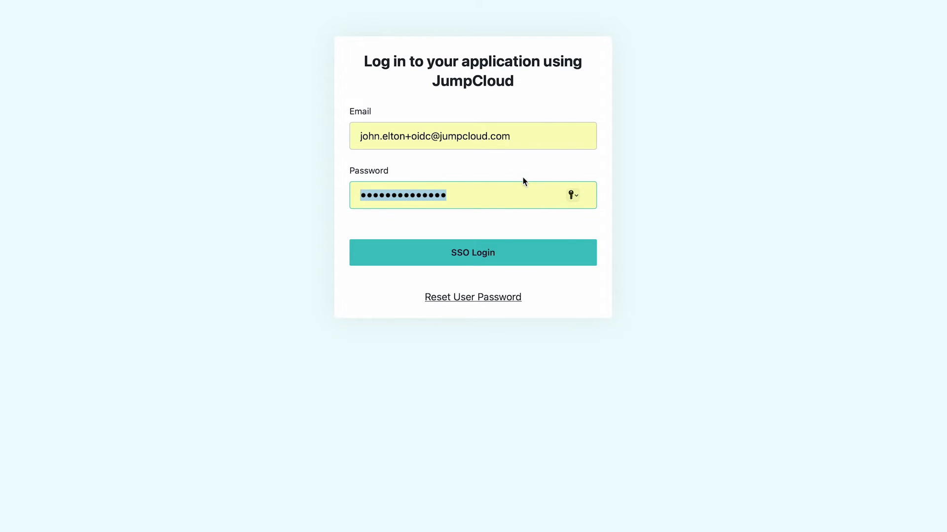
pyautogui.click(532, 255)
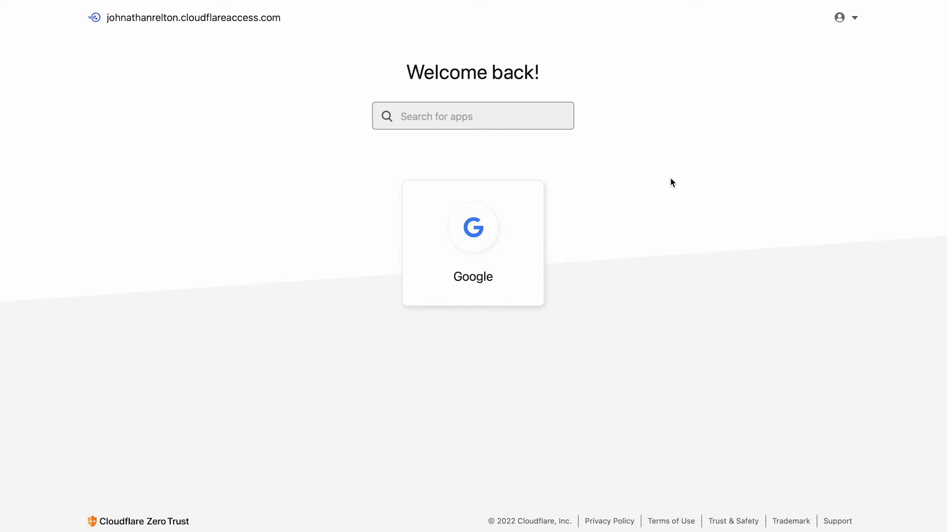
pyautogui.click(388, 120)
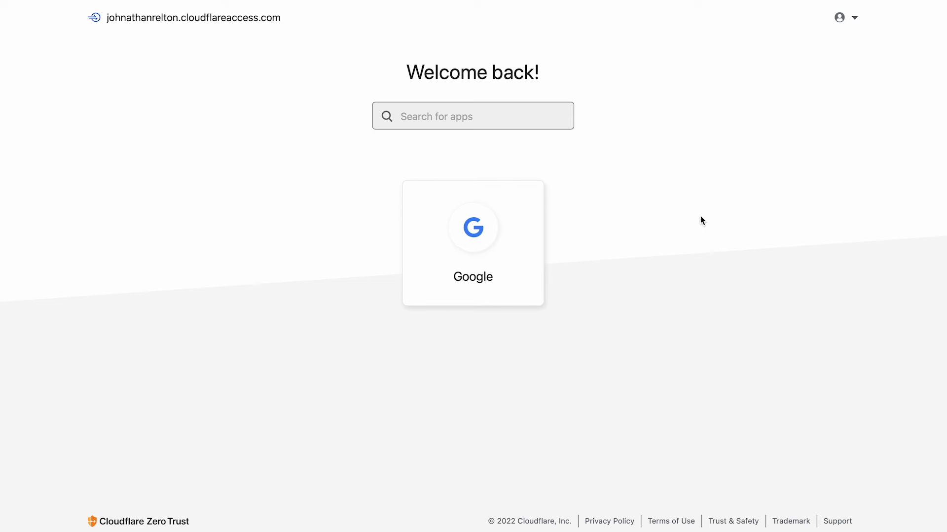